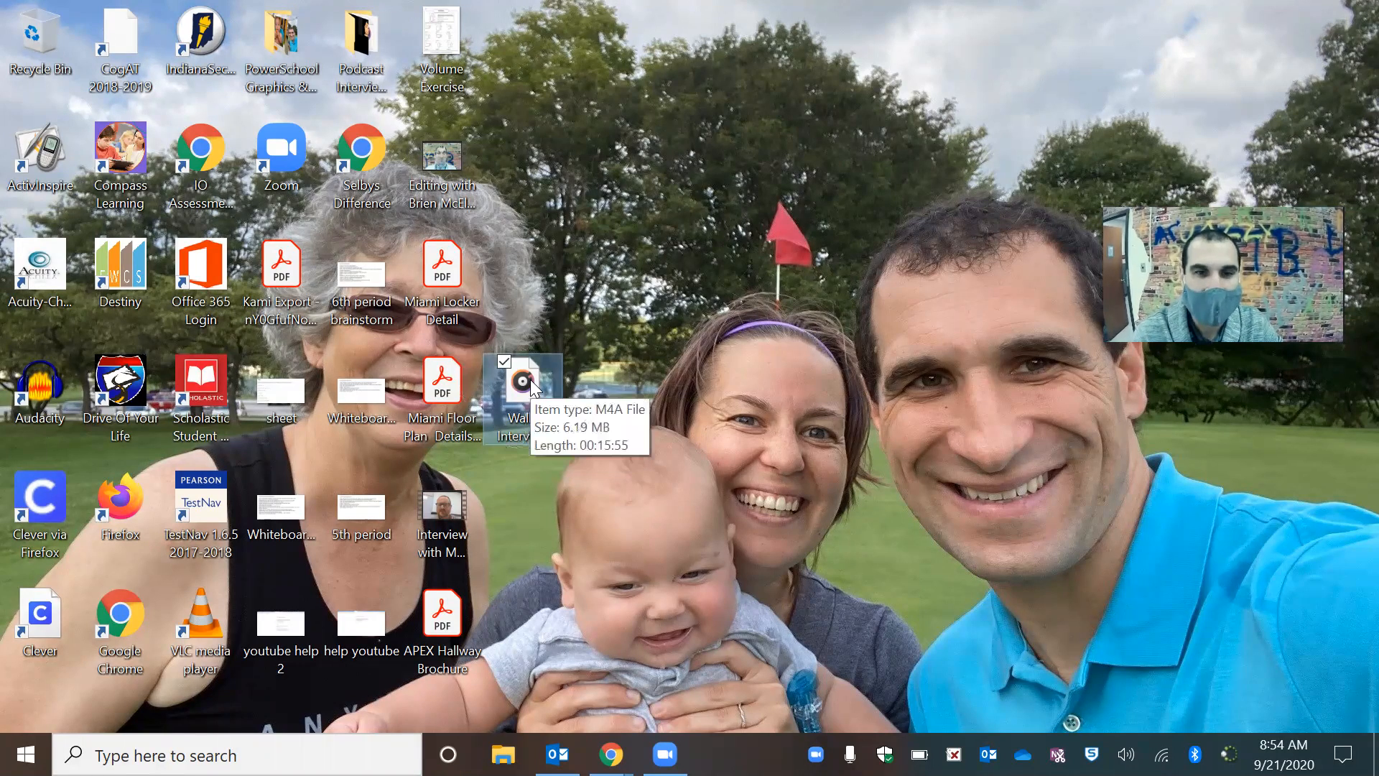
Check the file type of the Walls Interview recording in its properties, and close them again
{"action": "right_click", "coordinate": [530, 379]}
{"action": "left_click", "coordinate": [323, 717]}
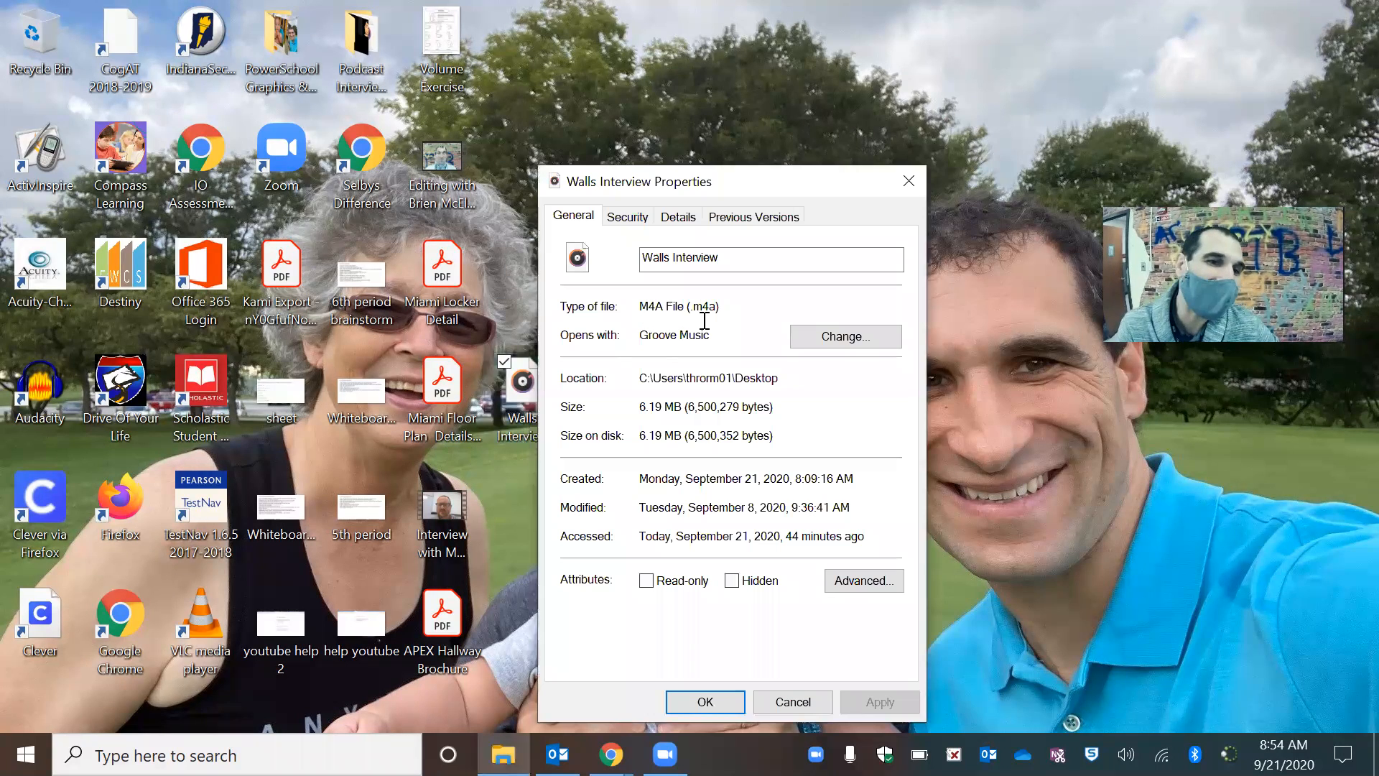
{"action": "left_click", "coordinate": [913, 181]}
Duplicate the Walls Interview audio file on the desktop by copying it and pasting the copy in an empty area
{"action": "mouse_move", "coordinate": [520, 384]}
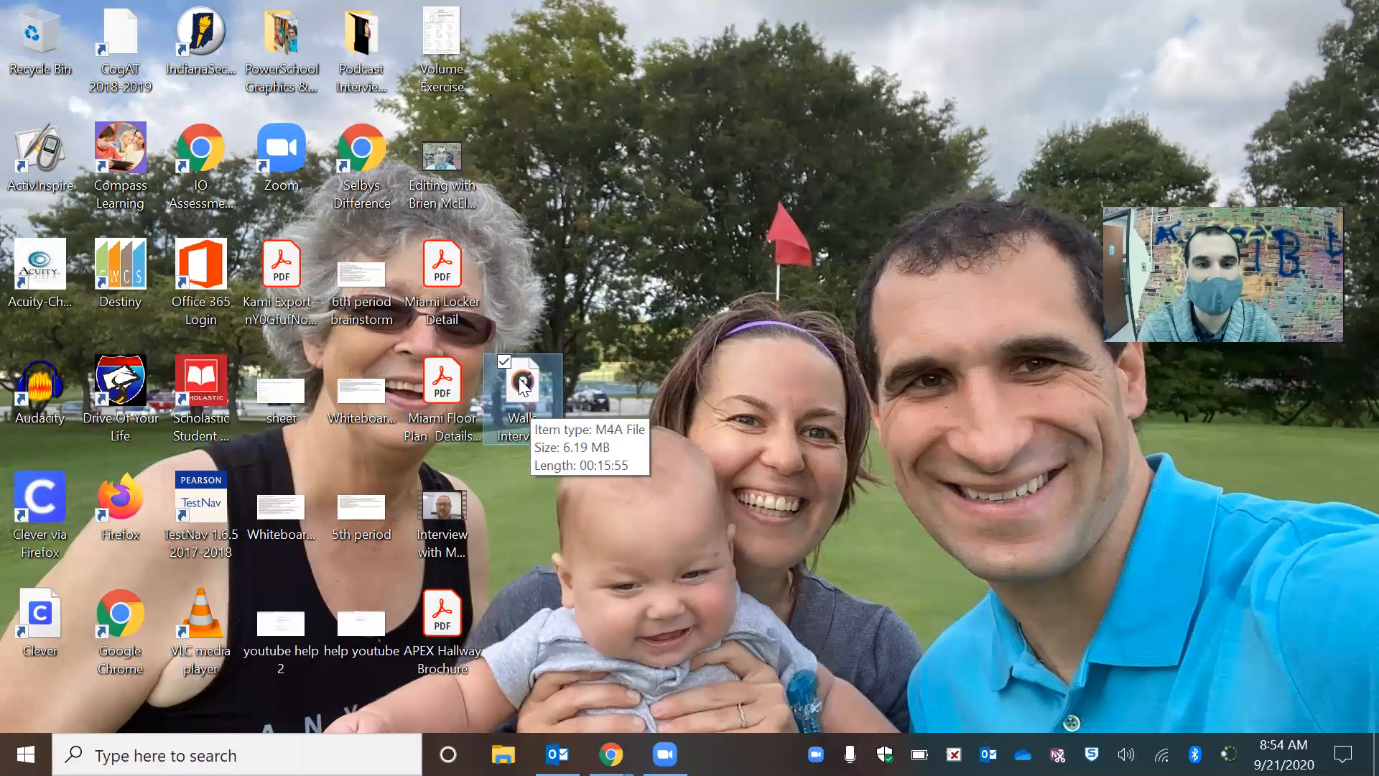
{"action": "right_click", "coordinate": [520, 384]}
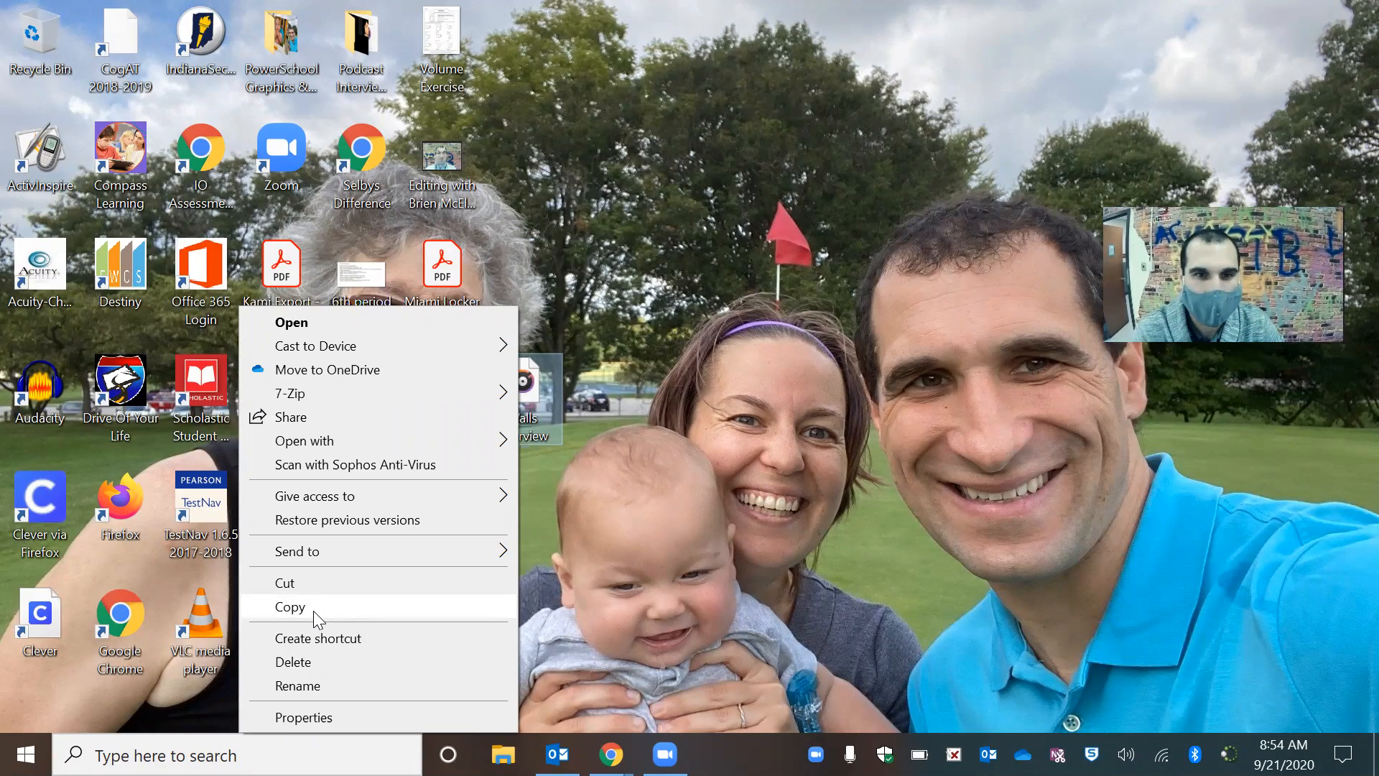
{"action": "right_click", "coordinate": [513, 507]}
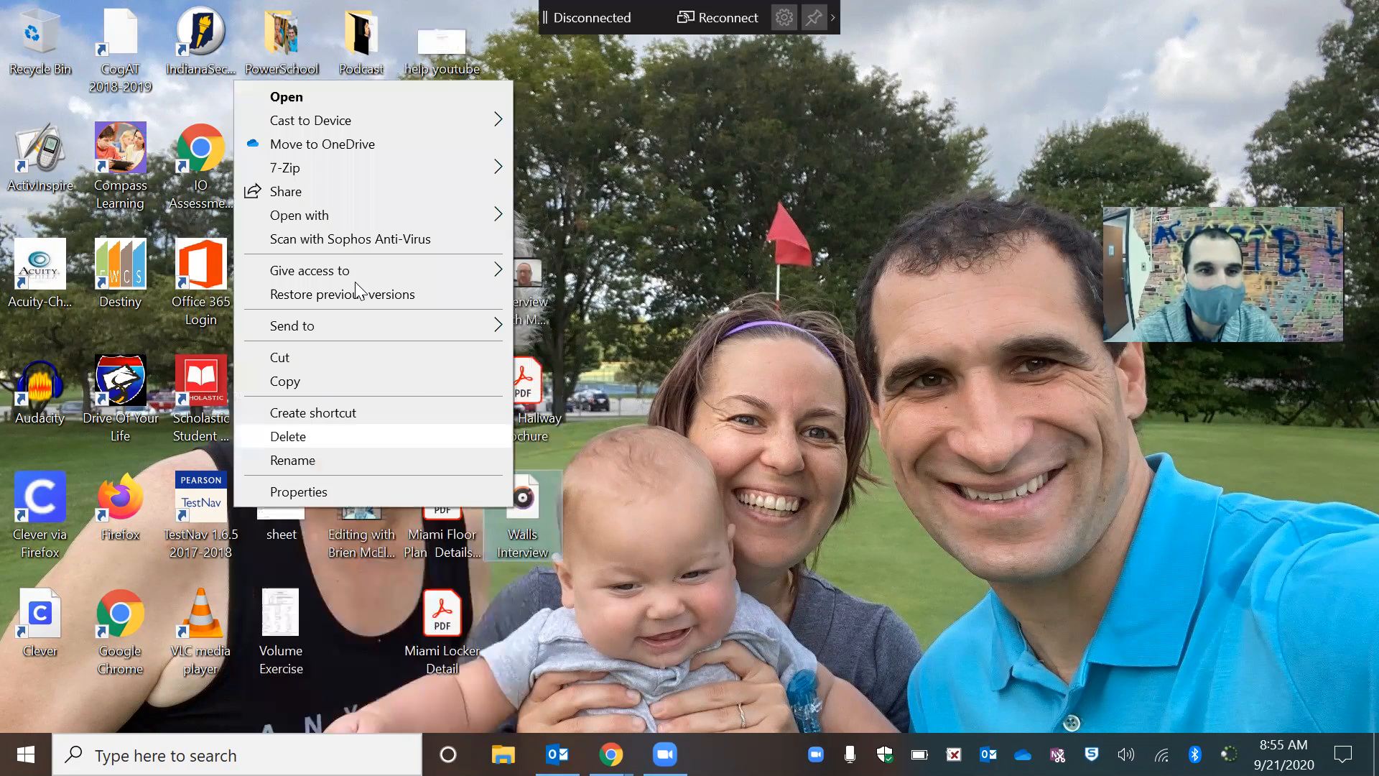
{"action": "left_click", "coordinate": [300, 388]}
{"action": "right_click", "coordinate": [728, 198]}
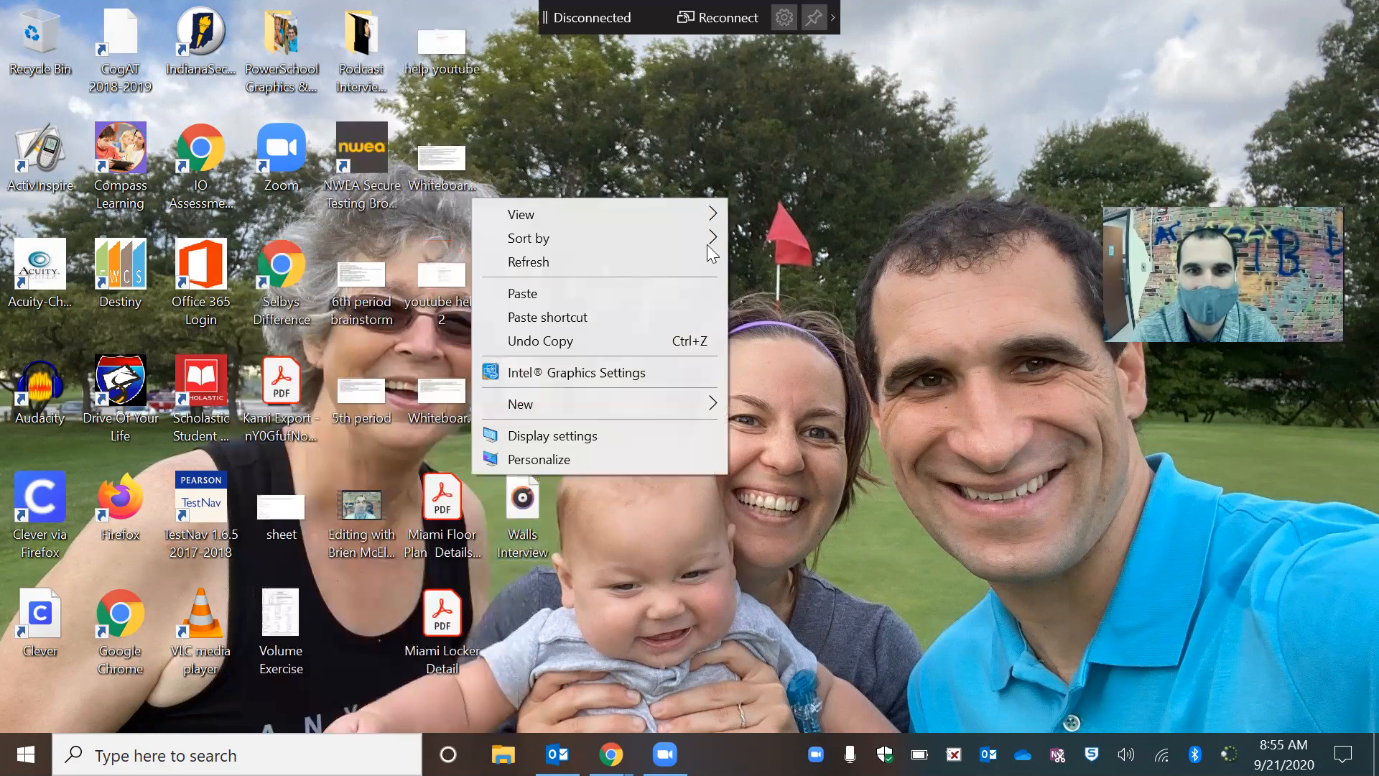
{"action": "left_click", "coordinate": [522, 293]}
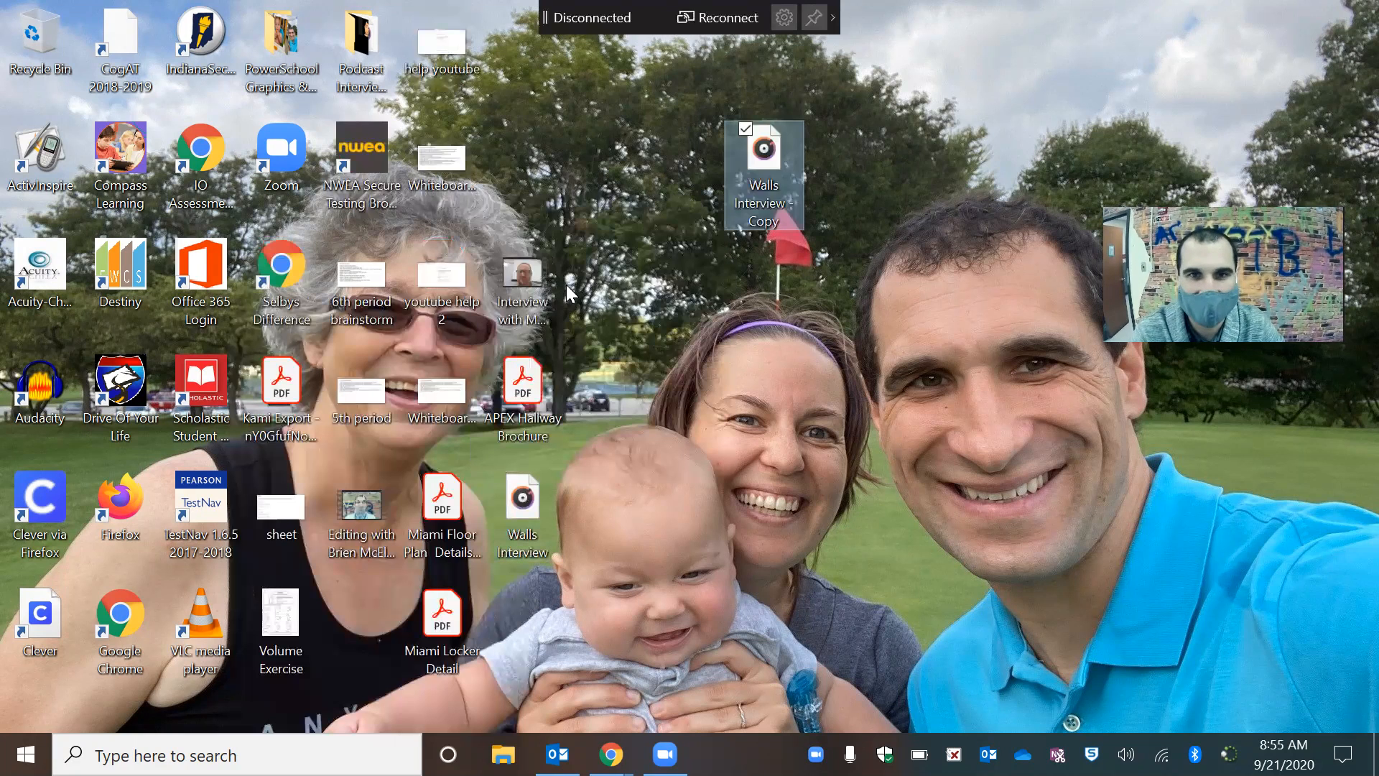
{"action": "left_click", "coordinate": [747, 270]}
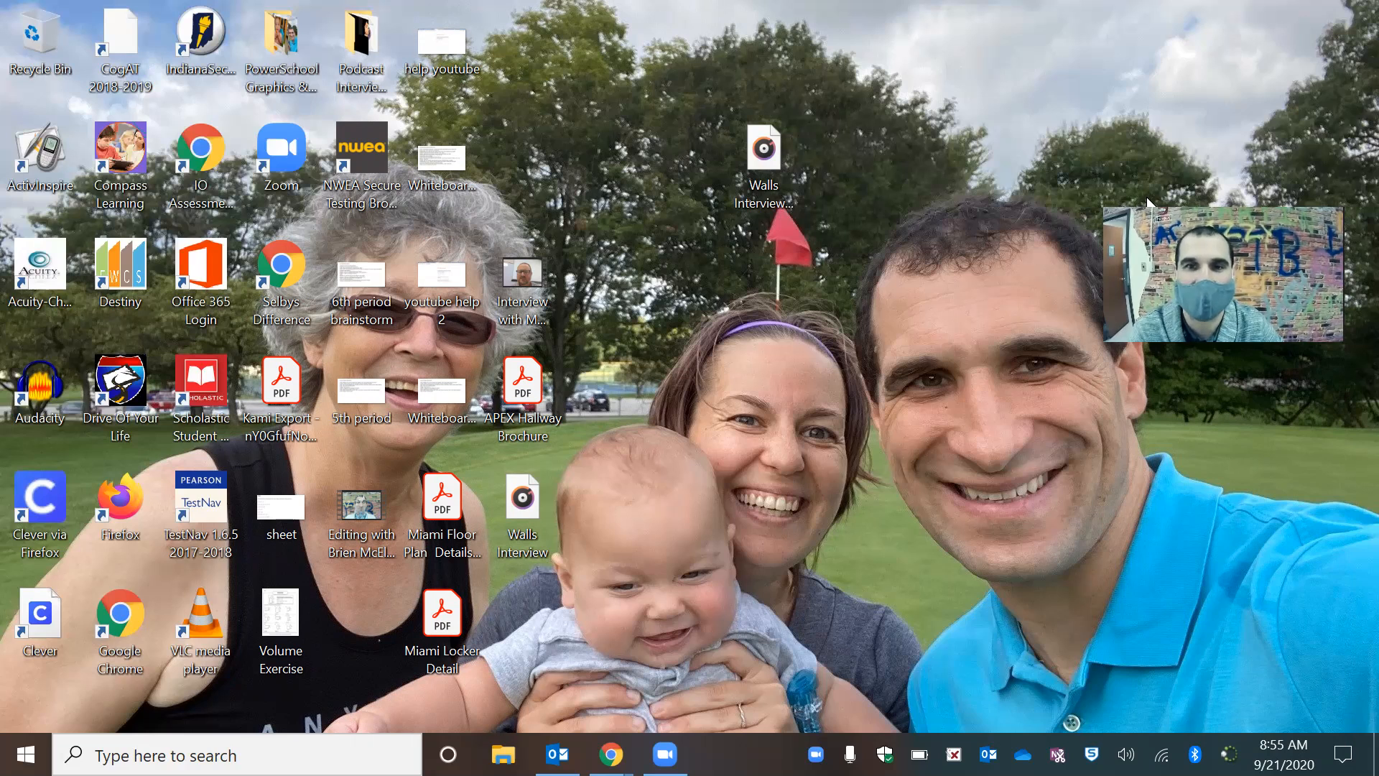
{"action": "mouse_move", "coordinate": [764, 153]}
{"action": "left_mouse_down"}
{"action": "mouse_move", "coordinate": [557, 155]}
{"action": "mouse_move", "coordinate": [766, 157]}
{"action": "left_mouse_up"}
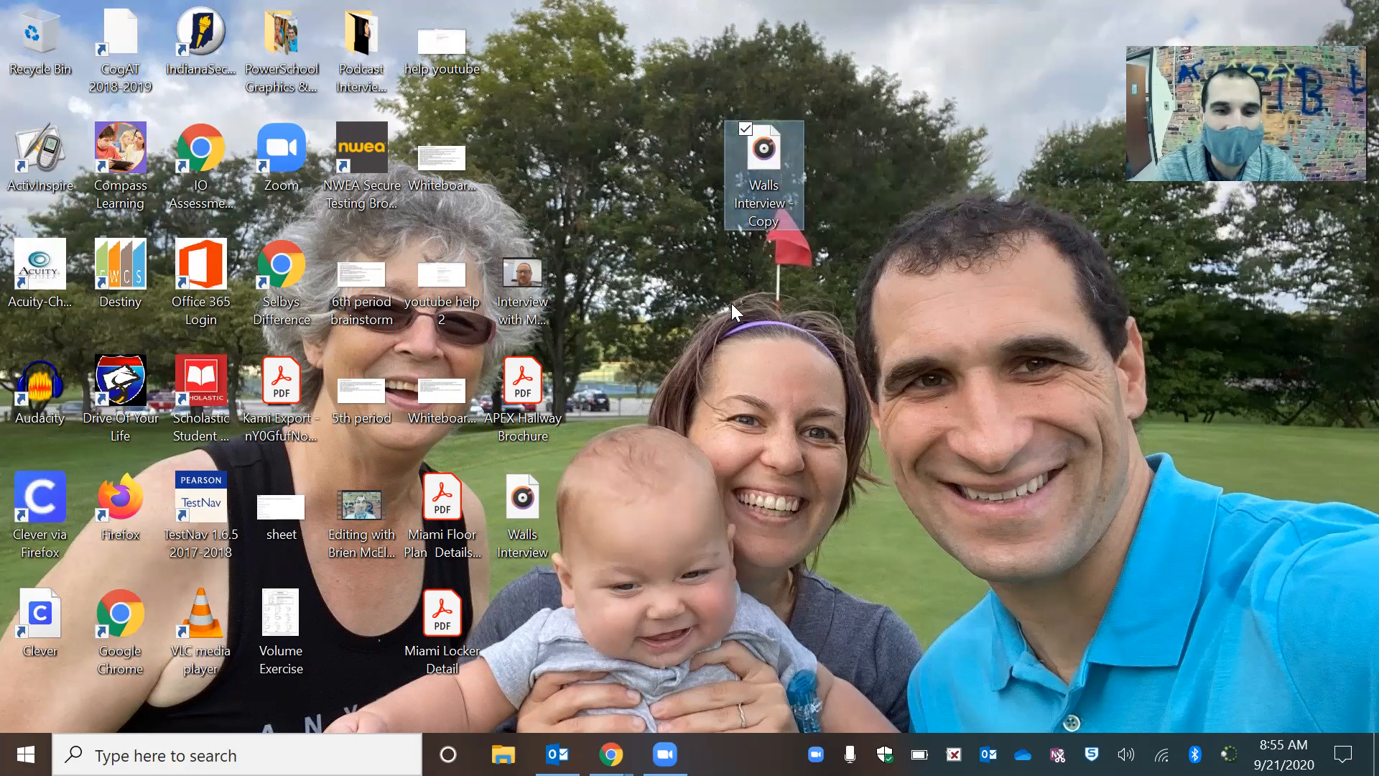
Switch to Chrome and open the Audio Converter link from the Lesson 14- 9/21 resources in PowerSchool Learning
{"action": "left_click", "coordinate": [612, 754]}
{"action": "left_click", "coordinate": [496, 654]}
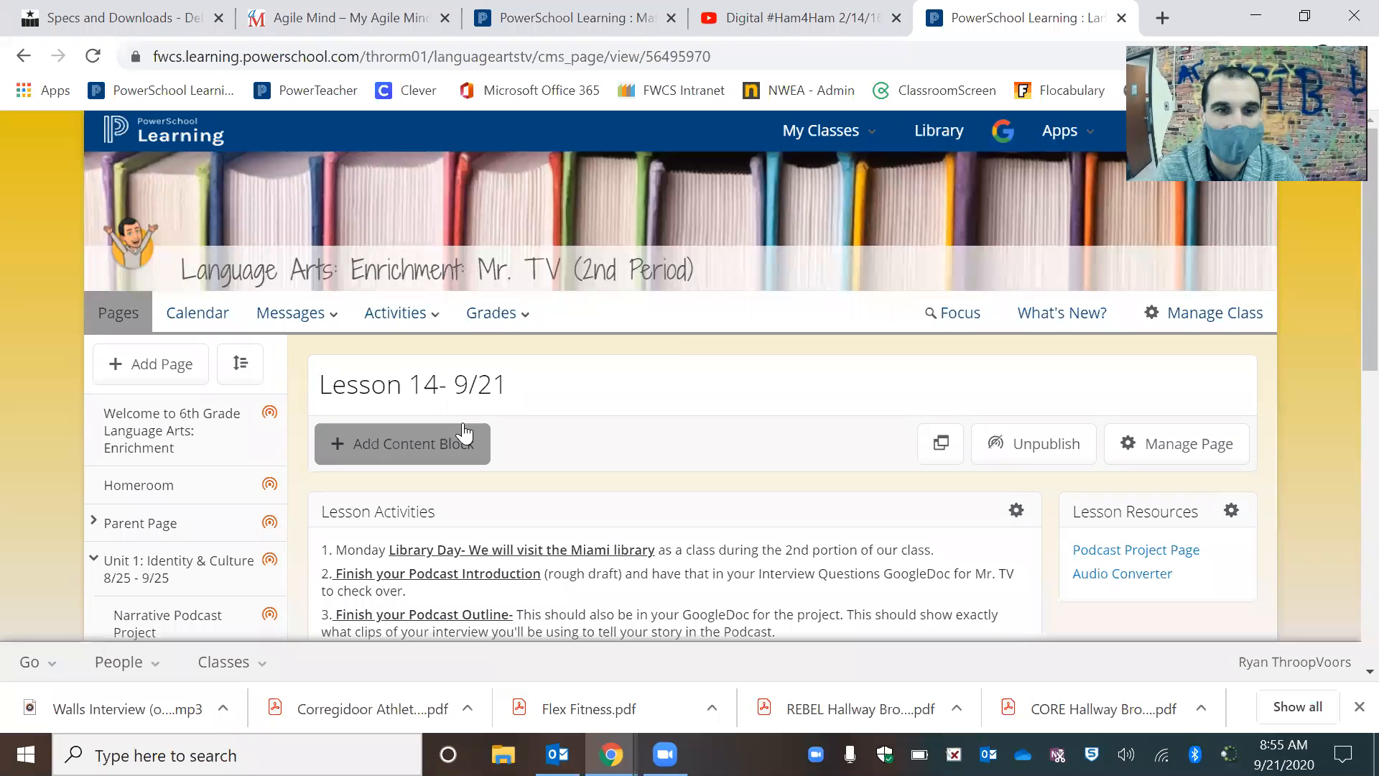
{"action": "scroll", "coordinate": [670, 329], "scroll_direction": "down", "scroll_amount": 2}
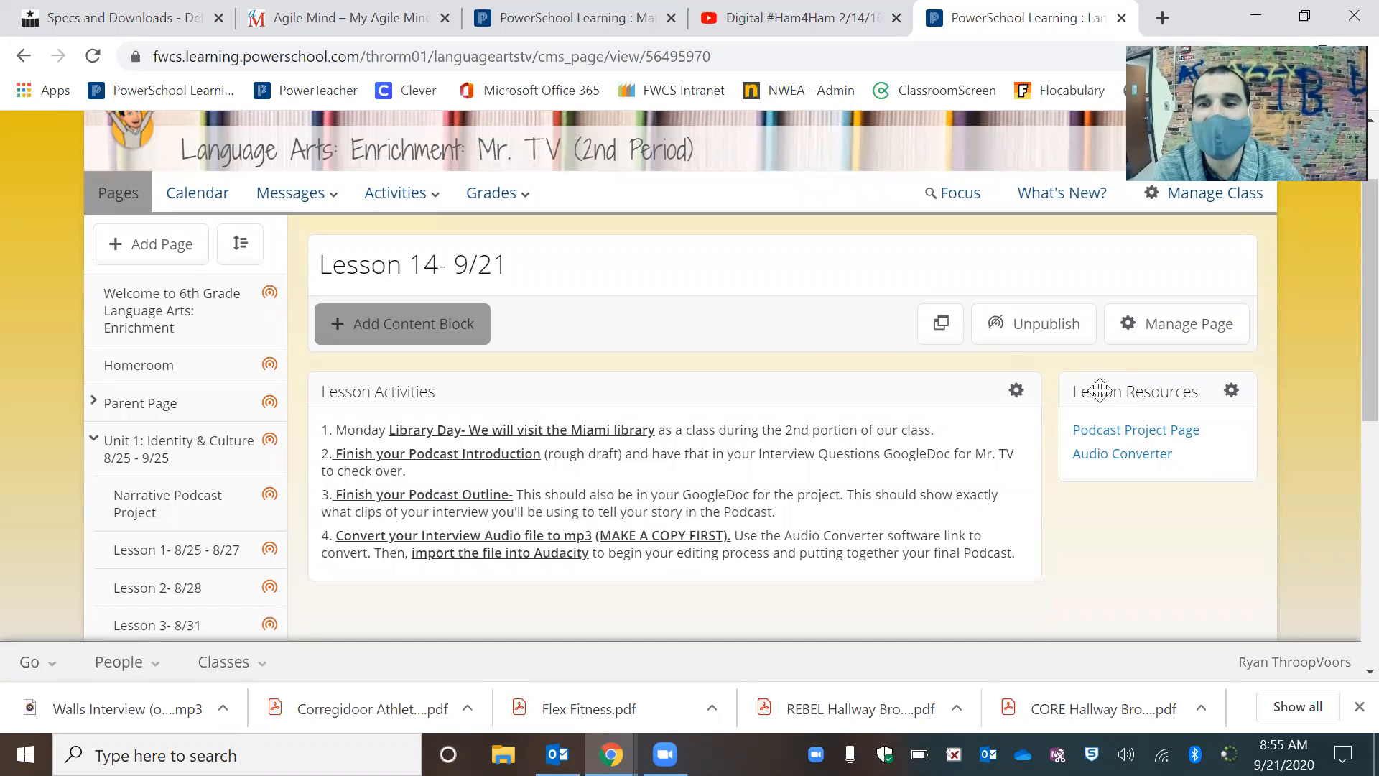
{"action": "left_click", "coordinate": [1114, 459]}
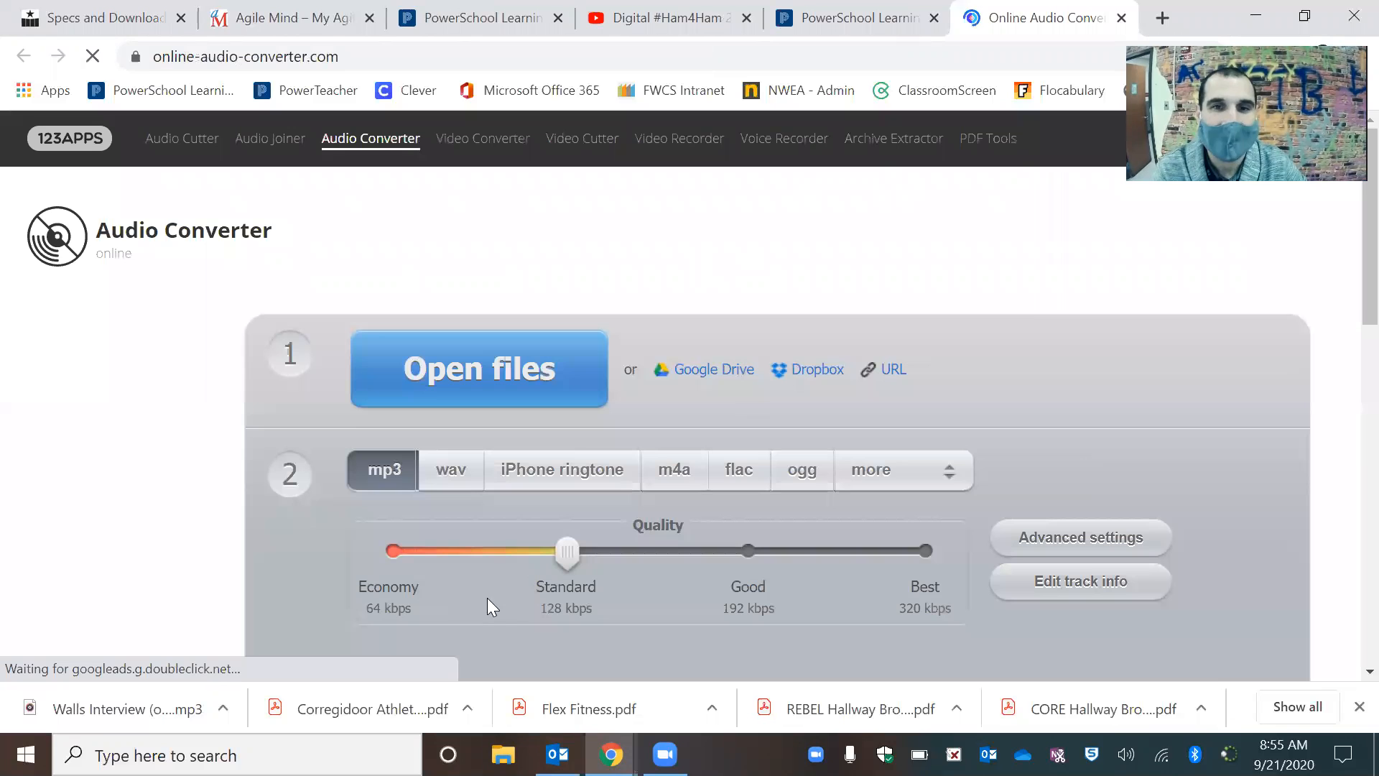
Load the Walls Interview - Copy file from the Desktop folder into the online audio converter
{"action": "scroll", "coordinate": [363, 375], "scroll_direction": "down", "scroll_amount": 1}
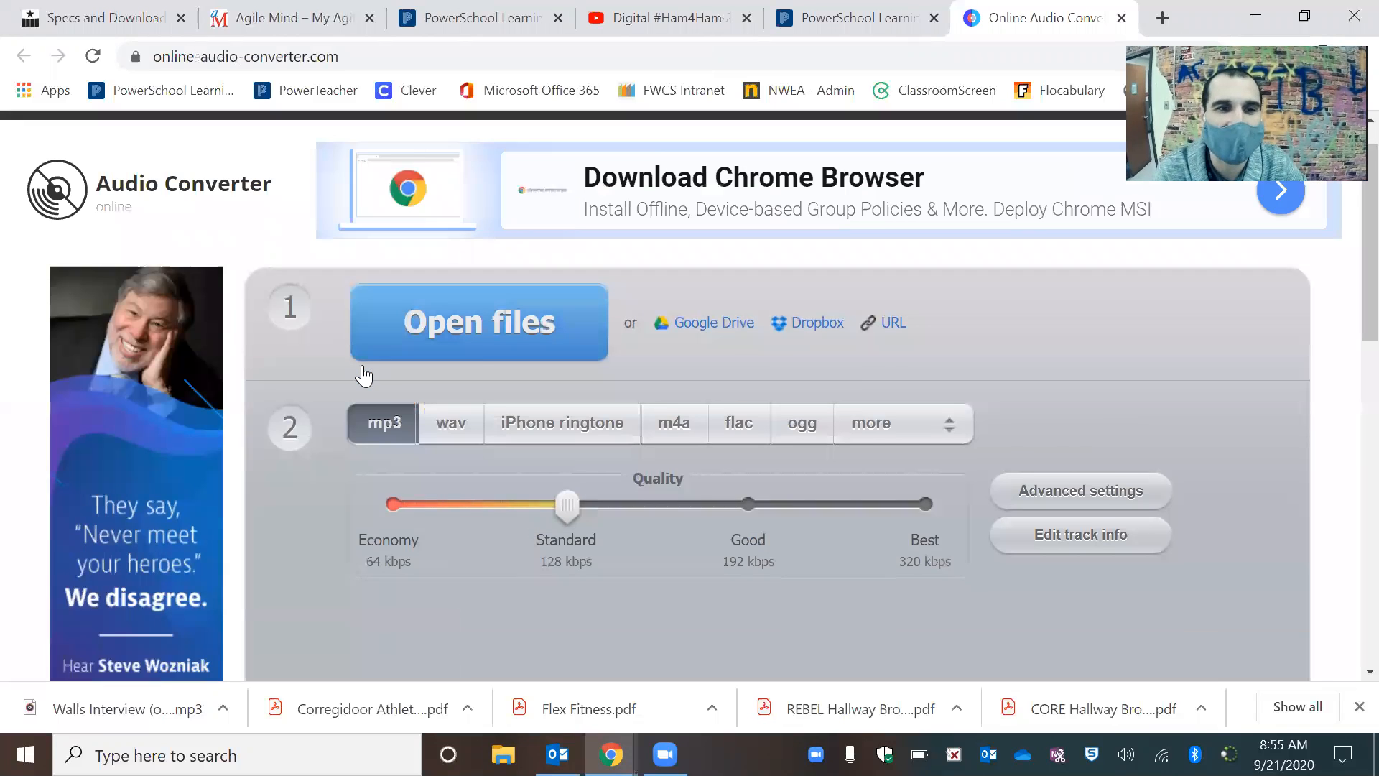
{"action": "scroll", "coordinate": [393, 391], "scroll_direction": "down", "scroll_amount": 3}
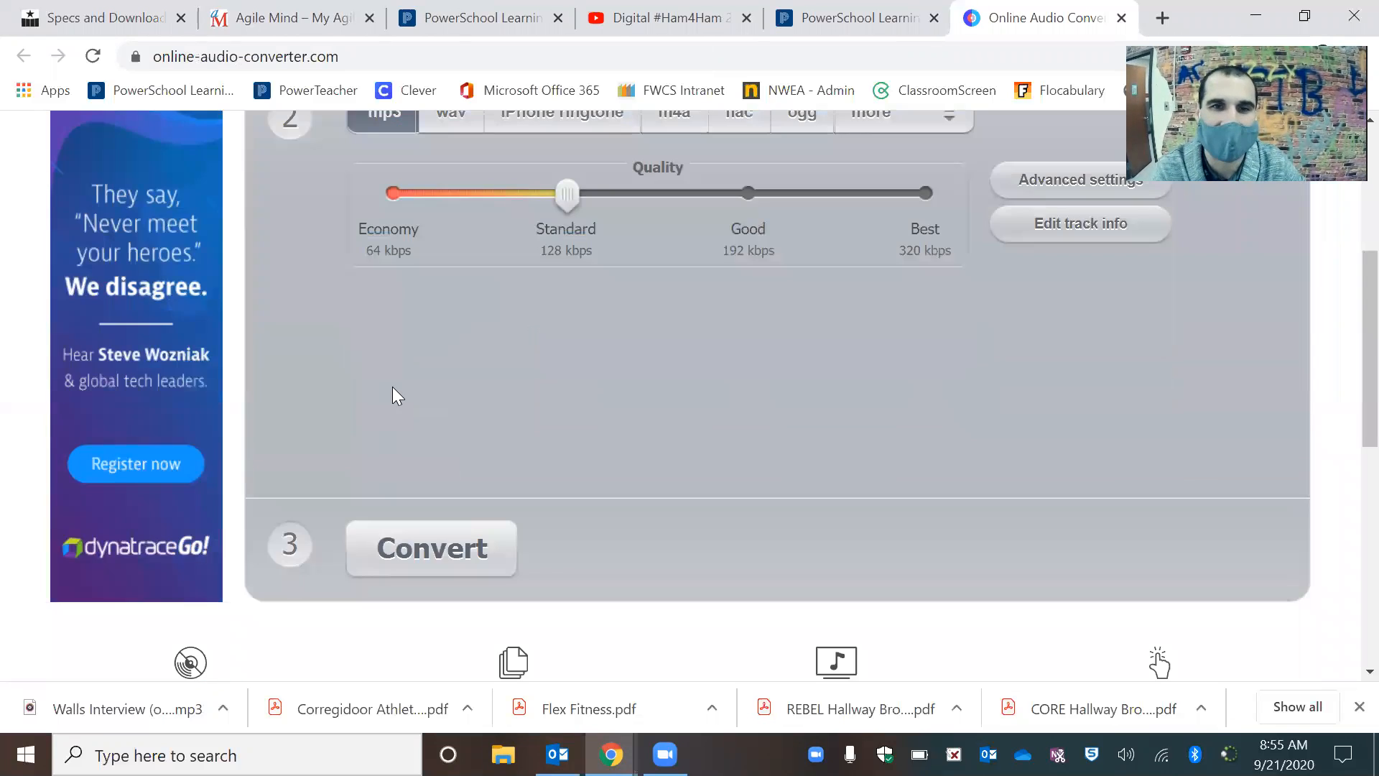
{"action": "scroll", "coordinate": [393, 391], "scroll_direction": "up", "scroll_amount": 3}
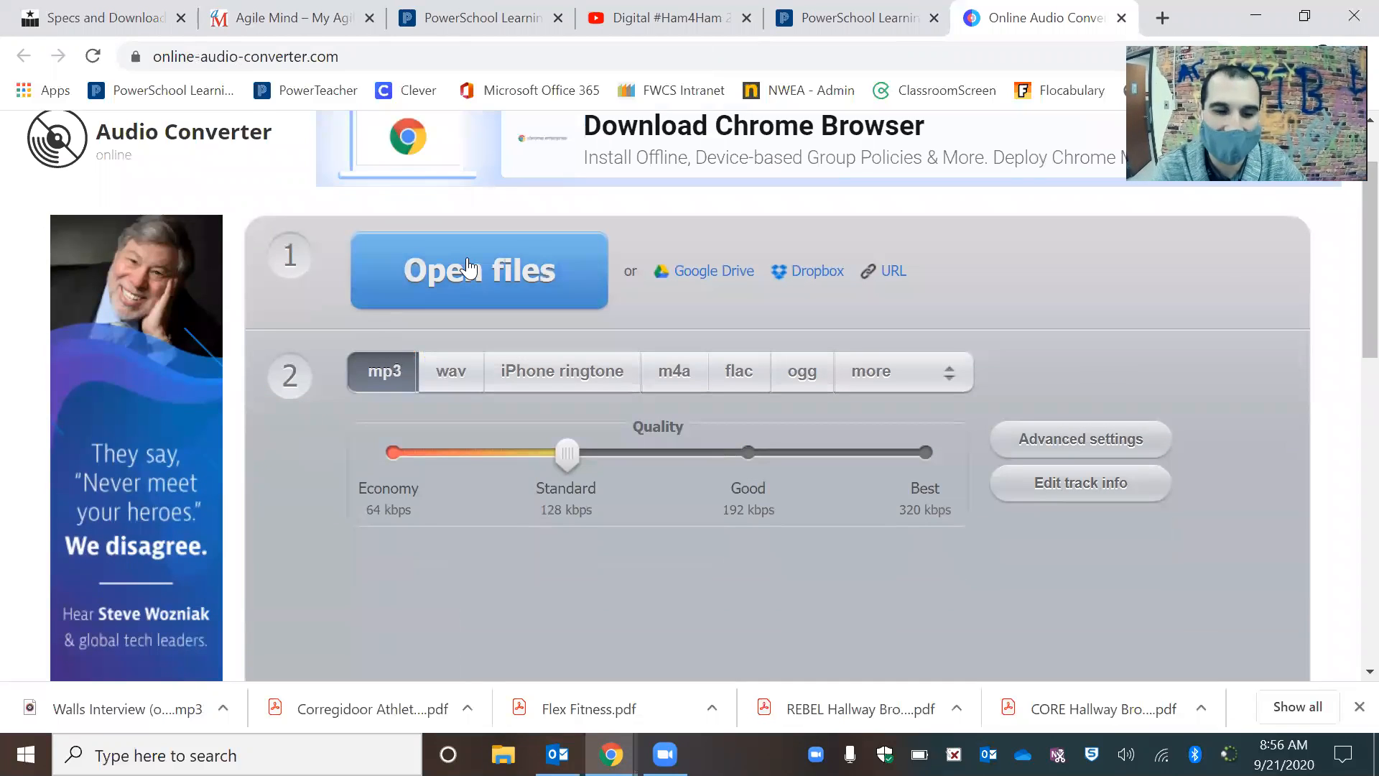
{"action": "left_click", "coordinate": [467, 265]}
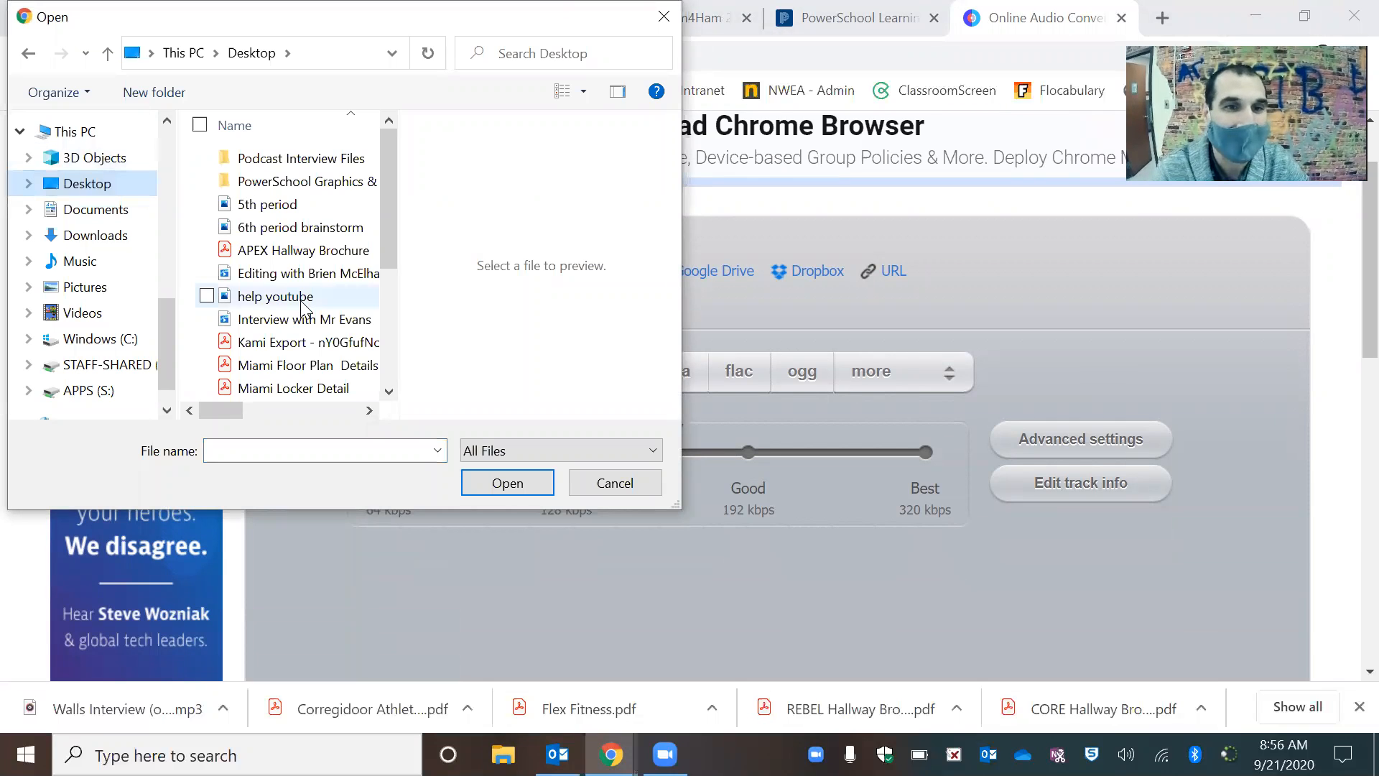
{"action": "scroll", "coordinate": [301, 307], "scroll_direction": "down", "scroll_amount": 3}
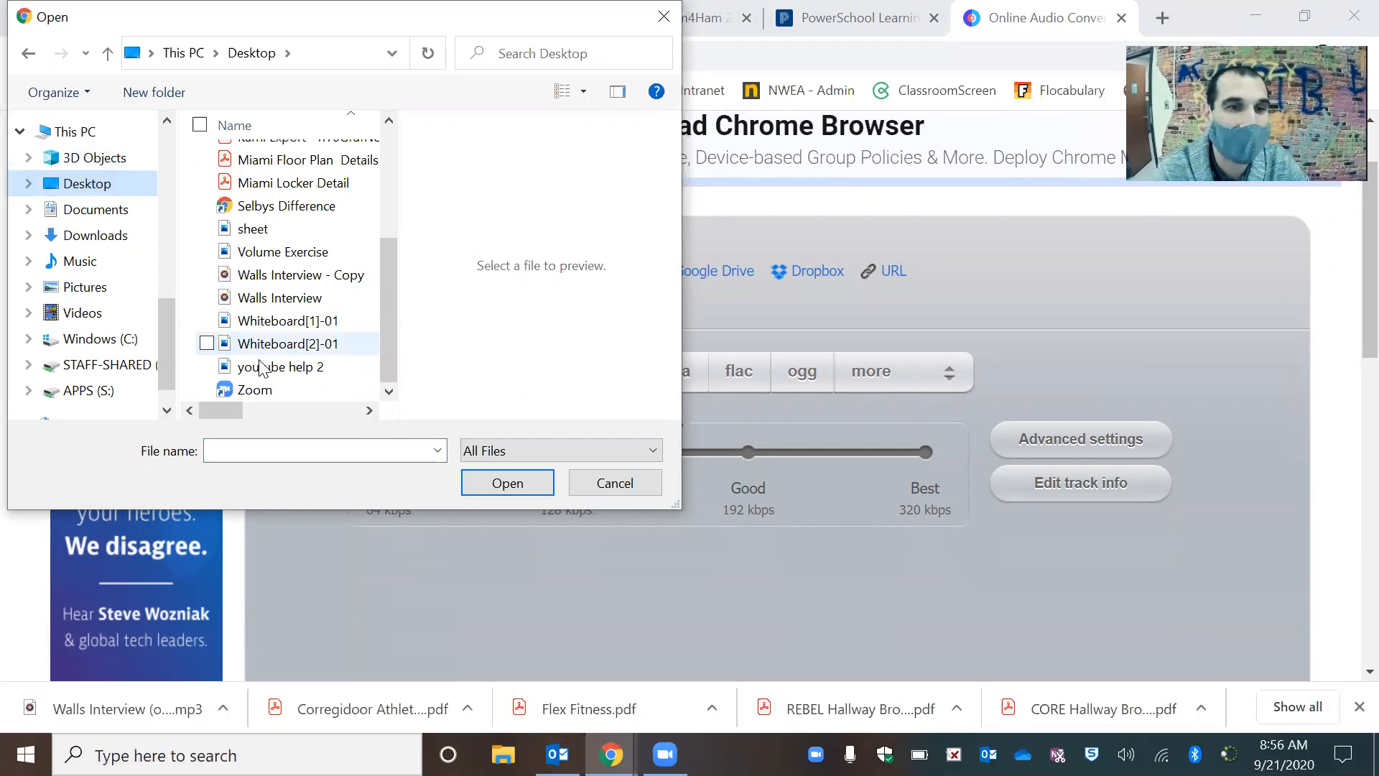
{"action": "left_click", "coordinate": [292, 279]}
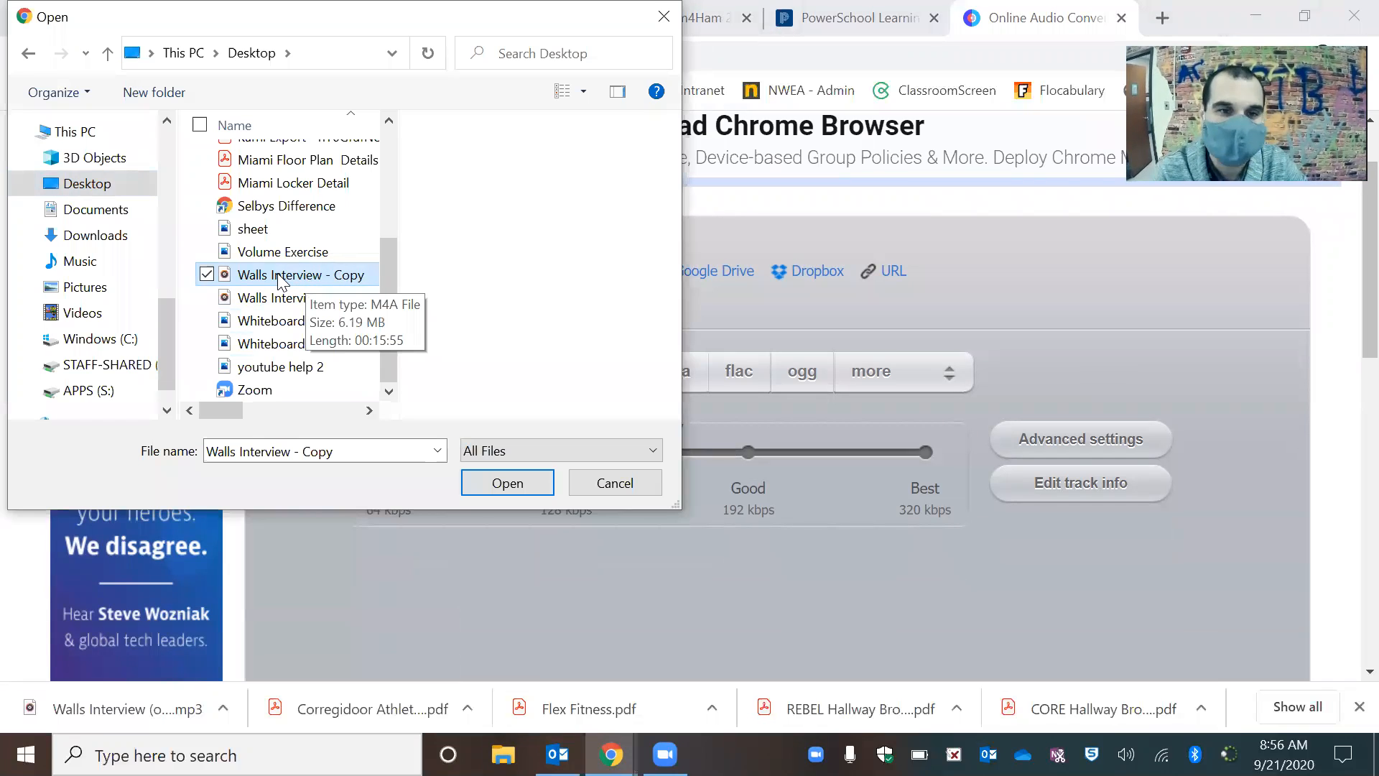
{"action": "left_click", "coordinate": [505, 483]}
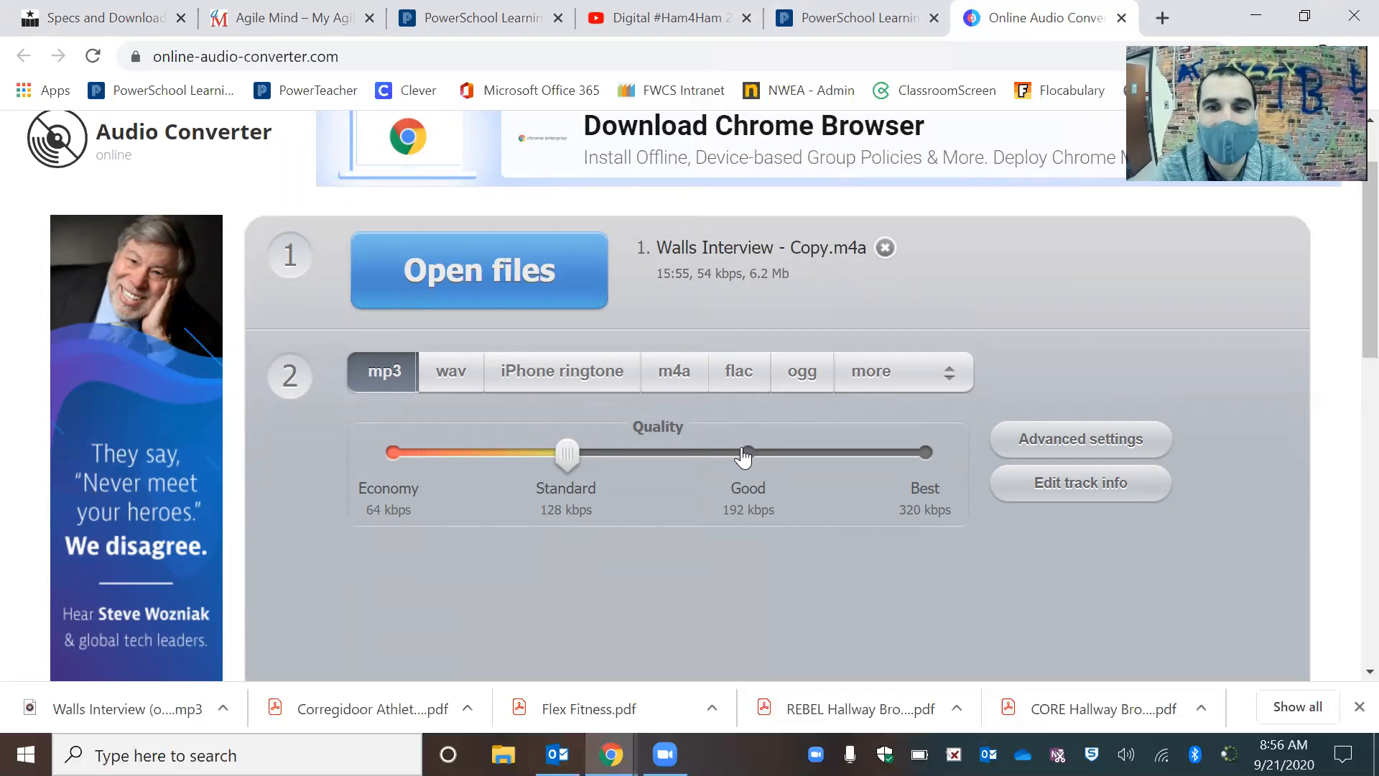
Set the mp3 quality to Best (320 kbps) and convert the interview file
{"action": "left_click", "coordinate": [743, 455]}
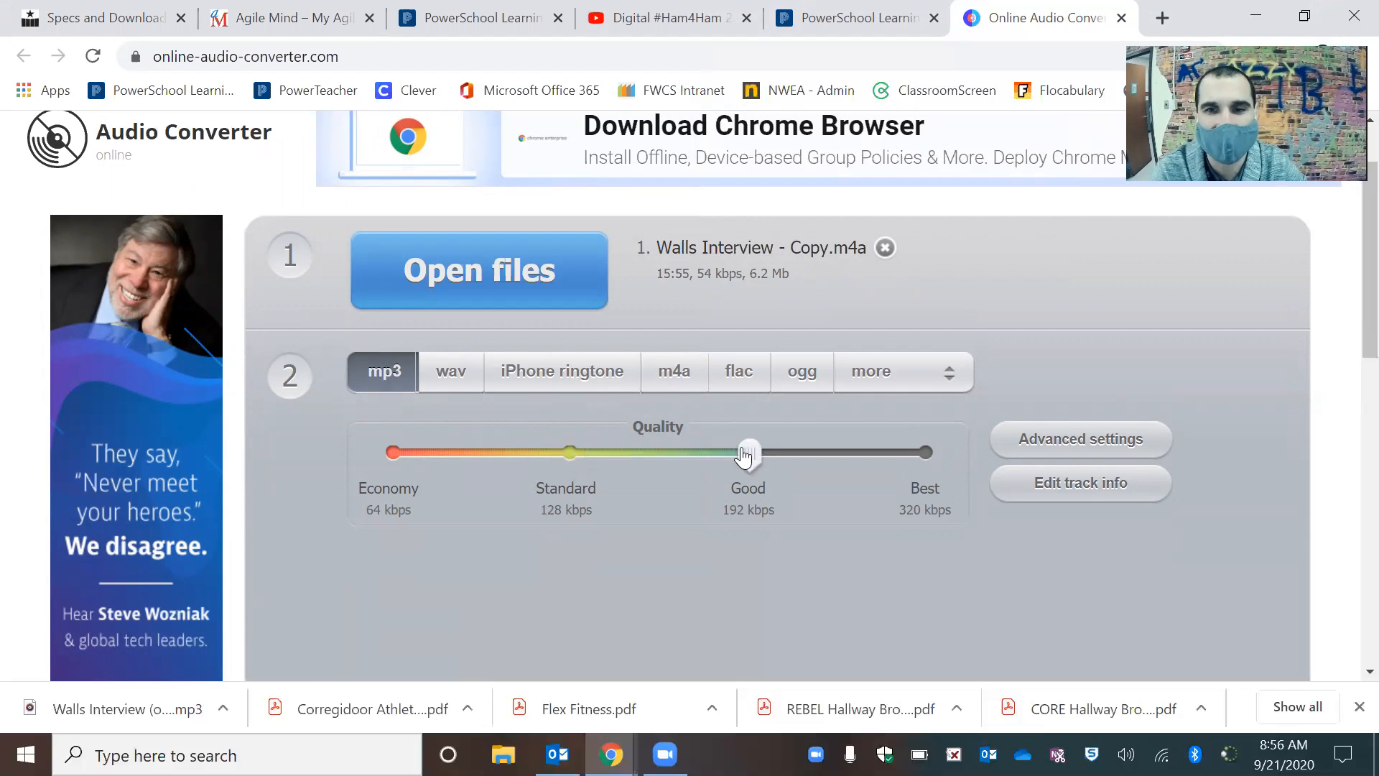
{"action": "left_click", "coordinate": [923, 459]}
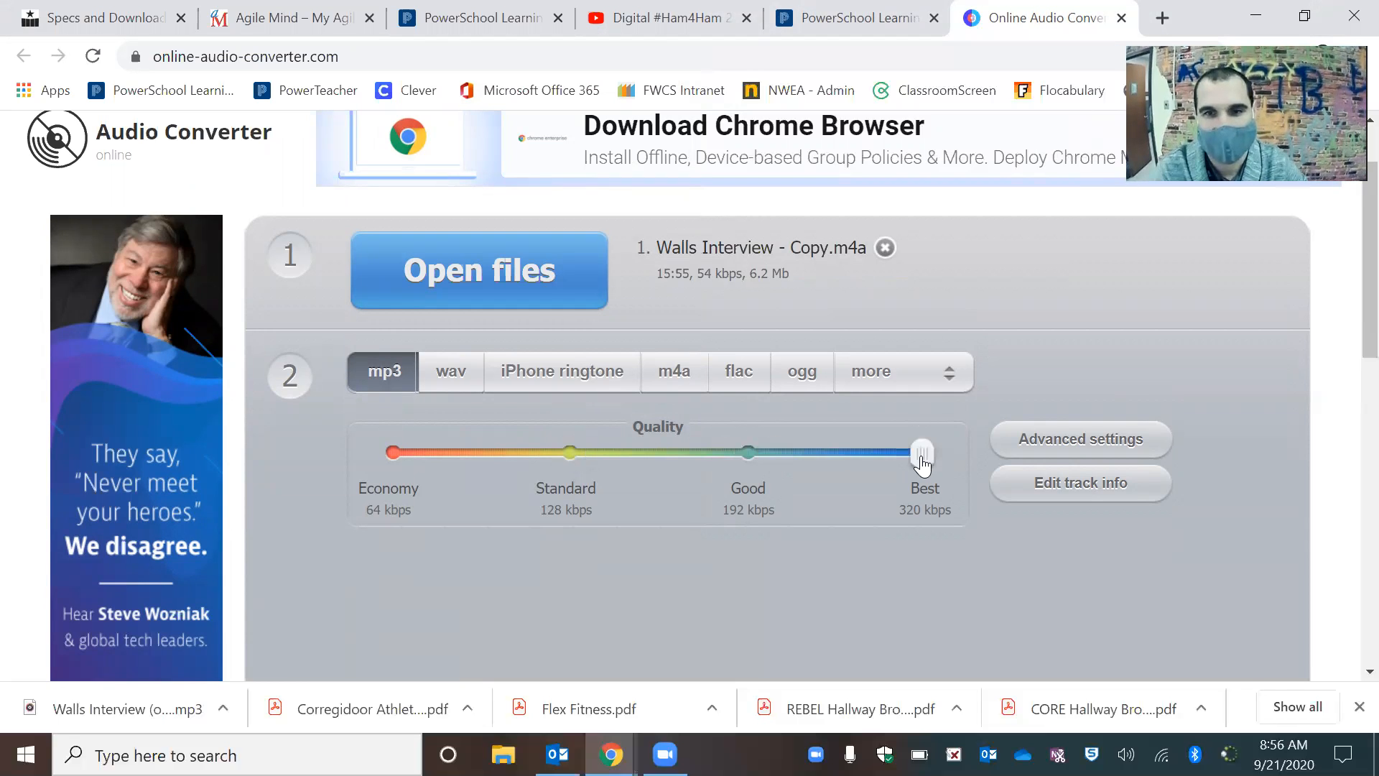
{"action": "scroll", "coordinate": [727, 530], "scroll_direction": "down", "scroll_amount": 4}
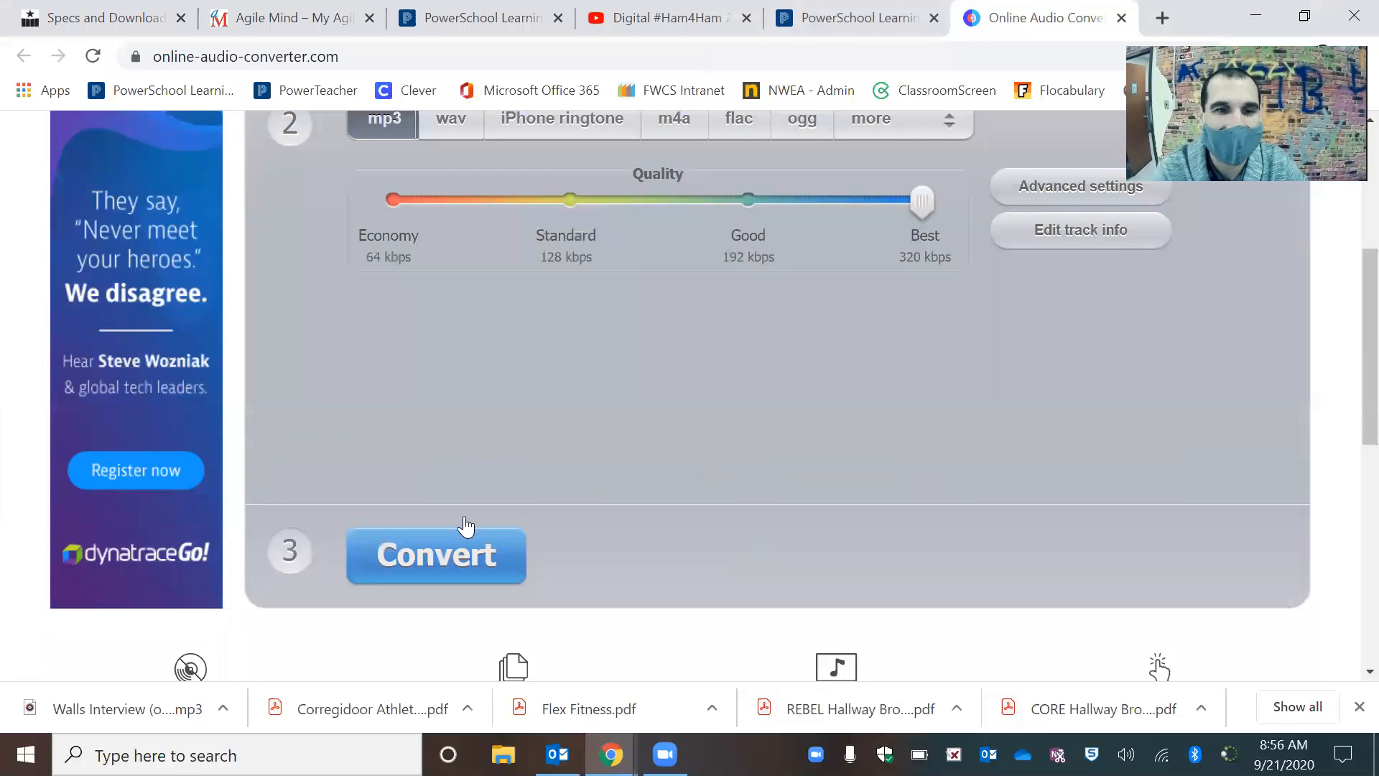
{"action": "left_click", "coordinate": [415, 546]}
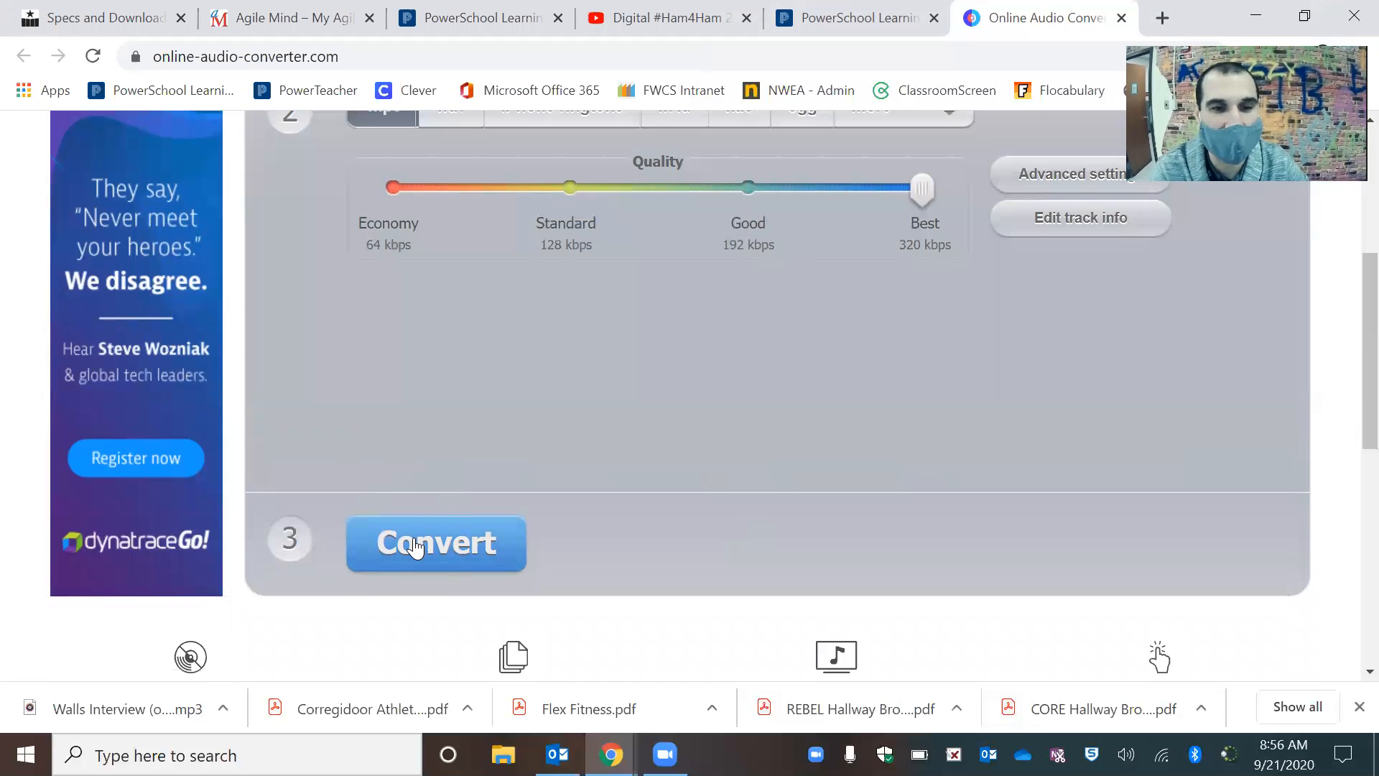
Download the converted mp3 file and show it in its folder
{"action": "scroll", "coordinate": [649, 357], "scroll_direction": "up", "scroll_amount": 3}
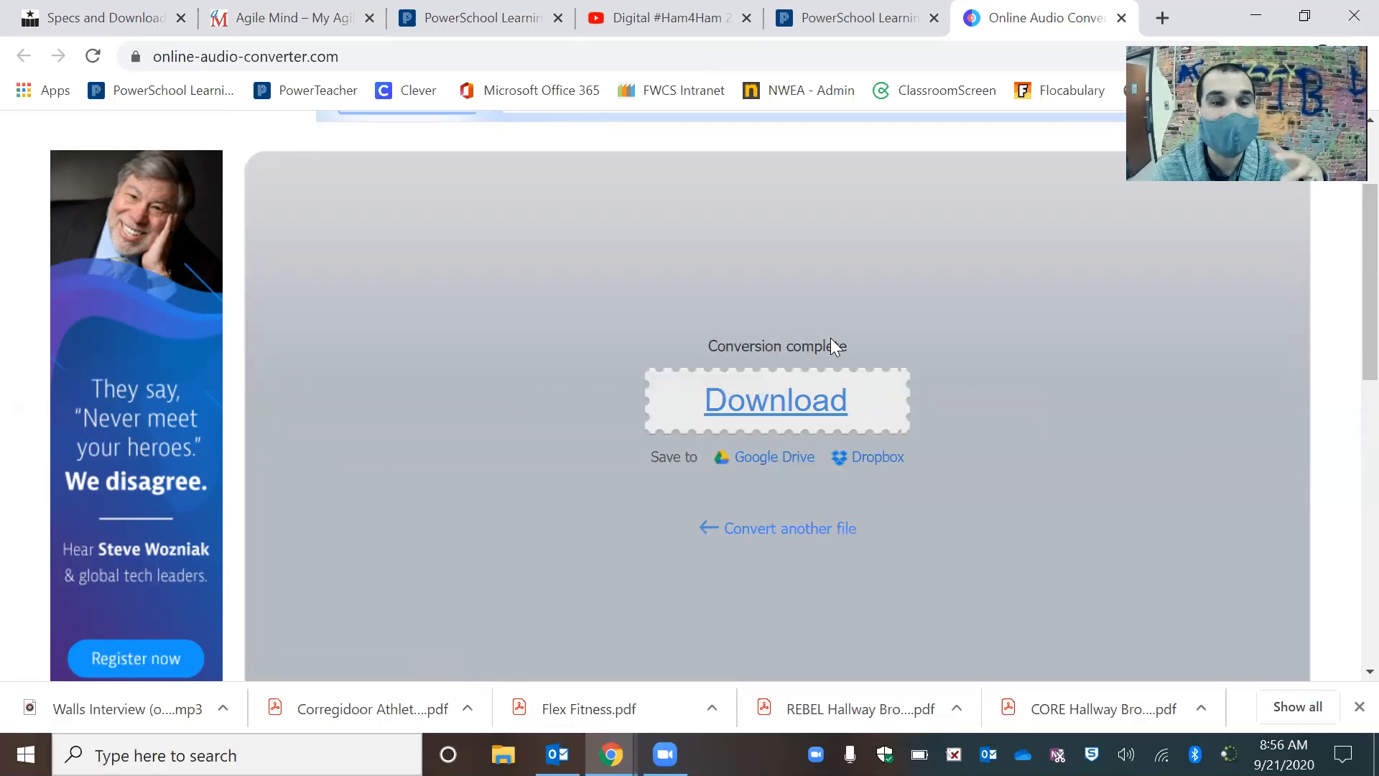
{"action": "left_click", "coordinate": [776, 410]}
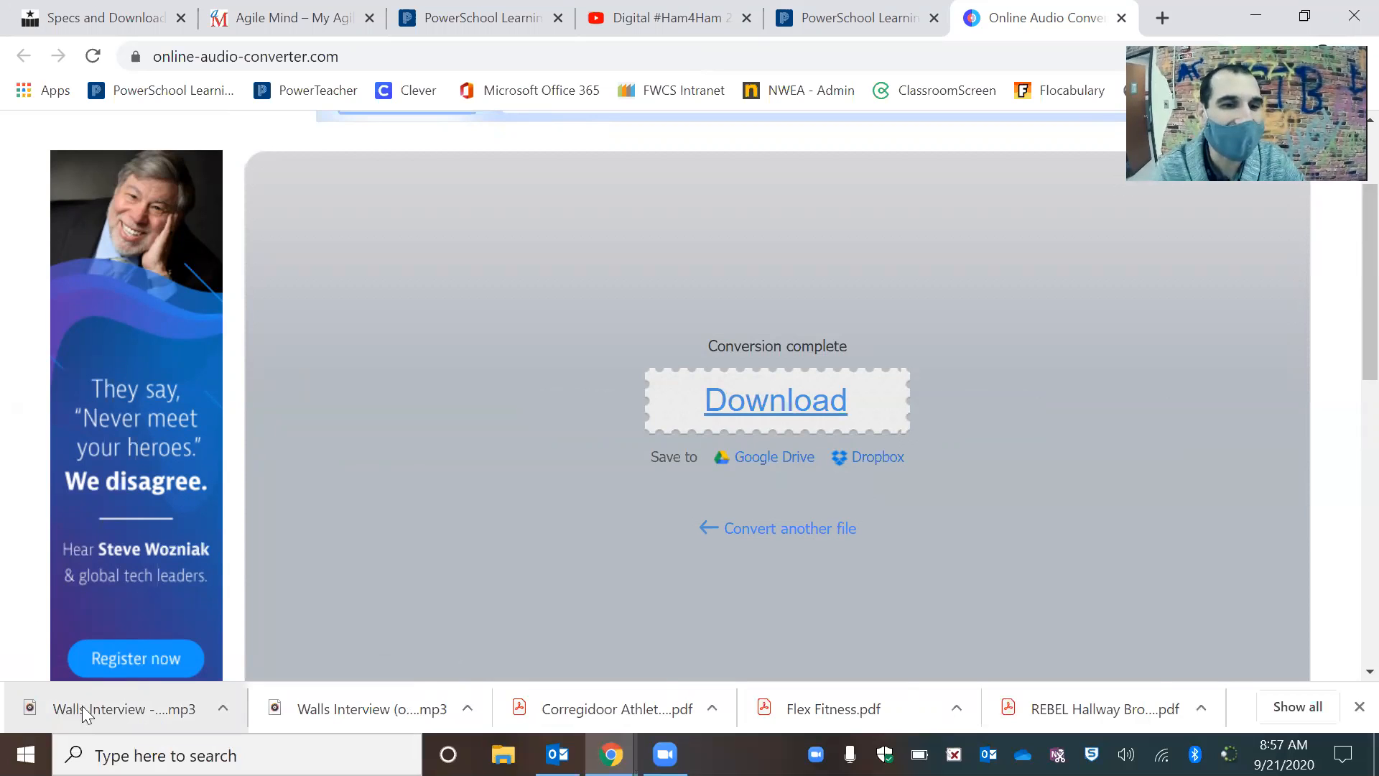
{"action": "left_click", "coordinate": [224, 708]}
{"action": "left_click", "coordinate": [285, 634]}
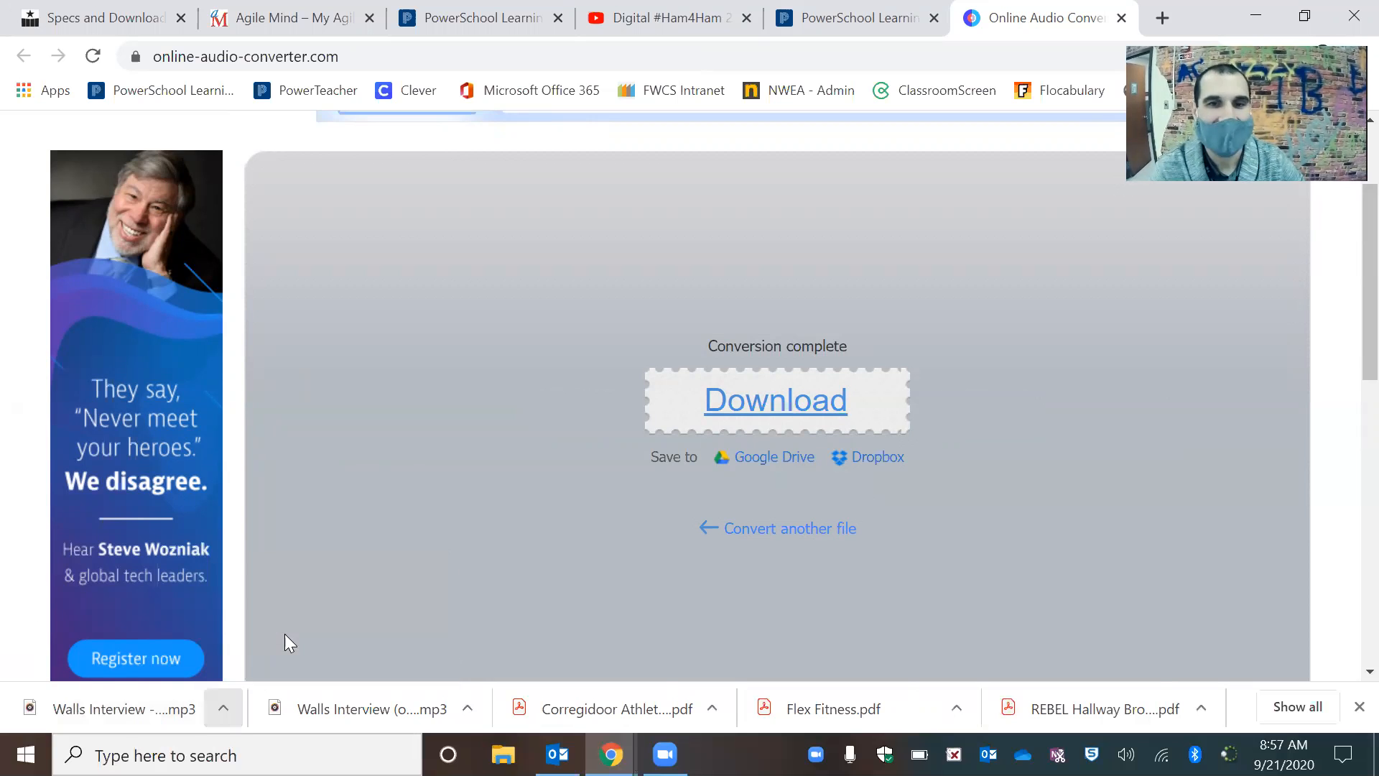
Minimize the browser and move the Downloads window aside so the desktop shortcuts are accessible
{"action": "left_click", "coordinate": [1253, 15]}
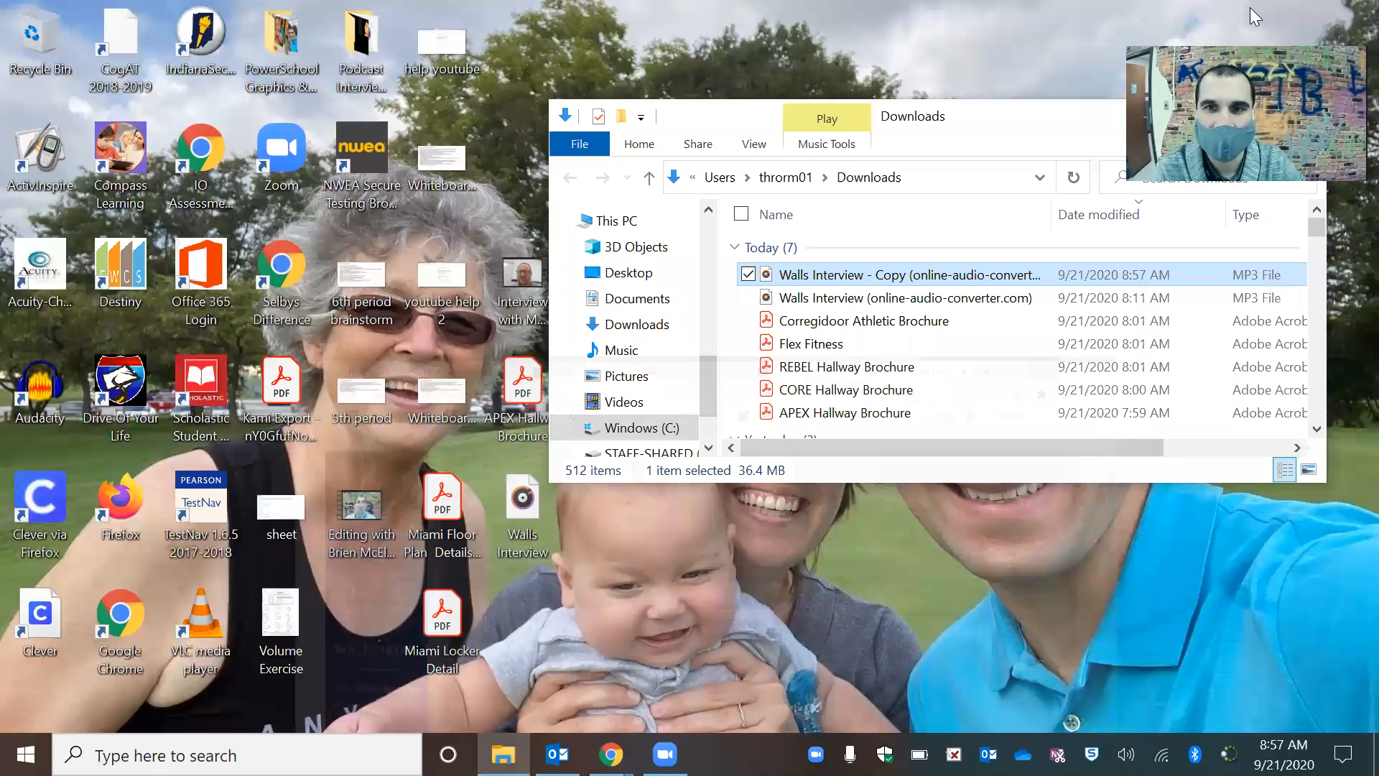
{"action": "left_click_drag", "start_coordinate": [1034, 116], "coordinate": [1147, 221]}
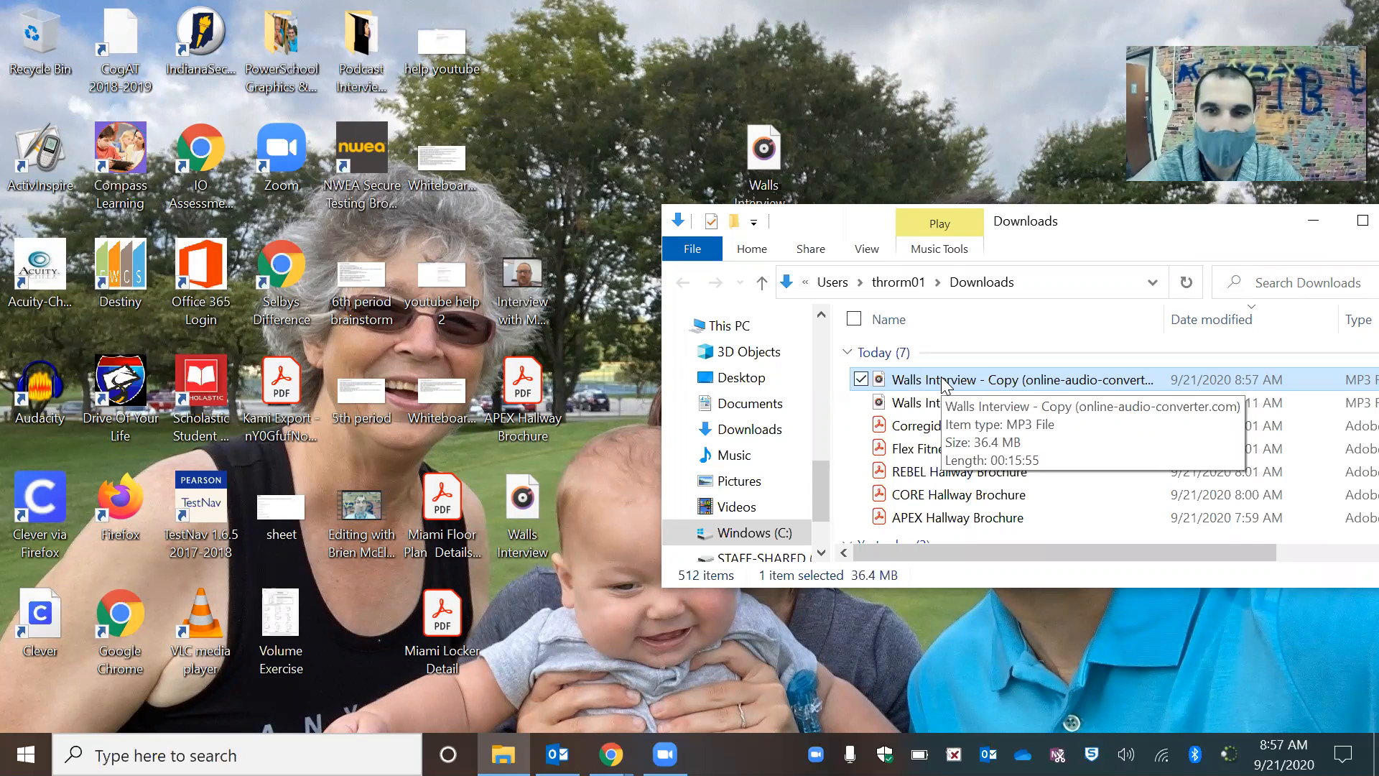
{"action": "left_click_drag", "start_coordinate": [833, 228], "coordinate": [901, 226]}
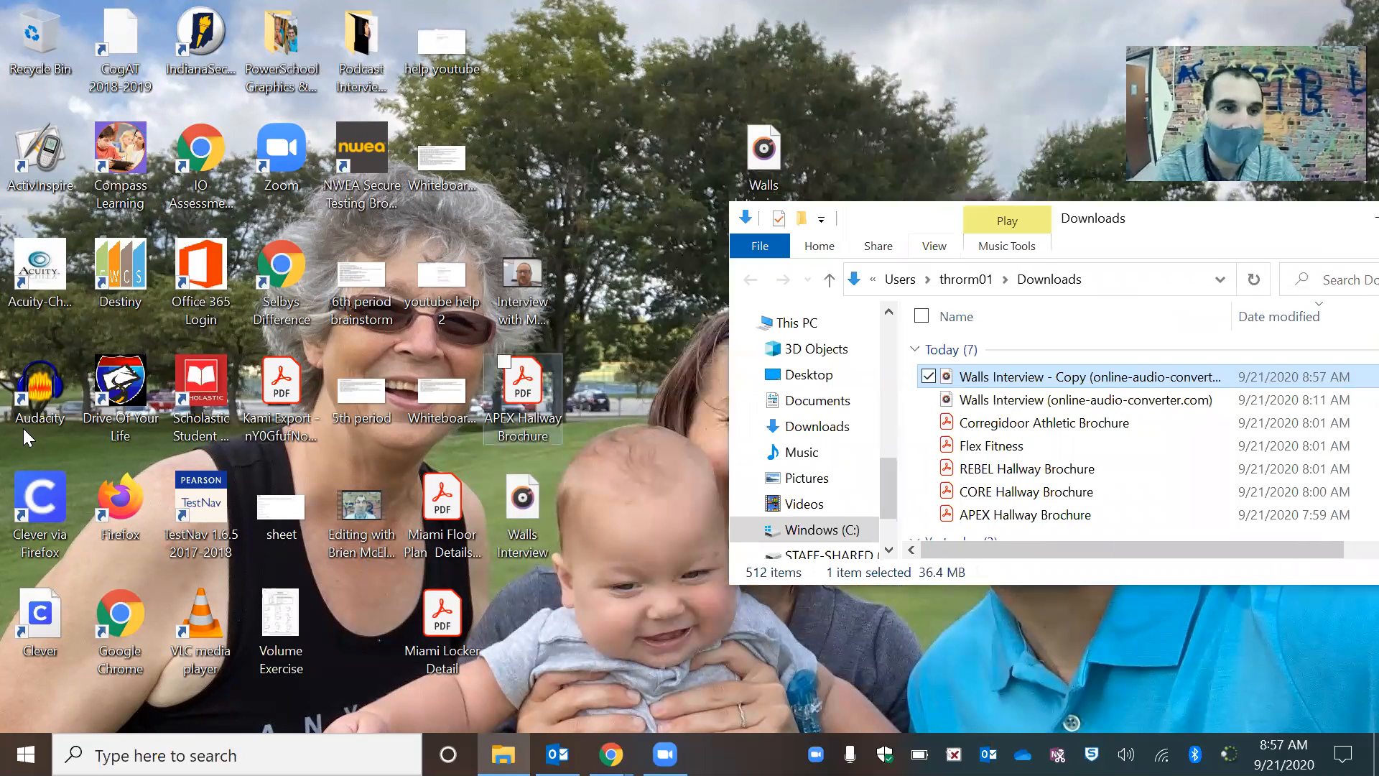
Launch Audacity and place its restored window beside the Downloads window
{"action": "double_click", "coordinate": [33, 390]}
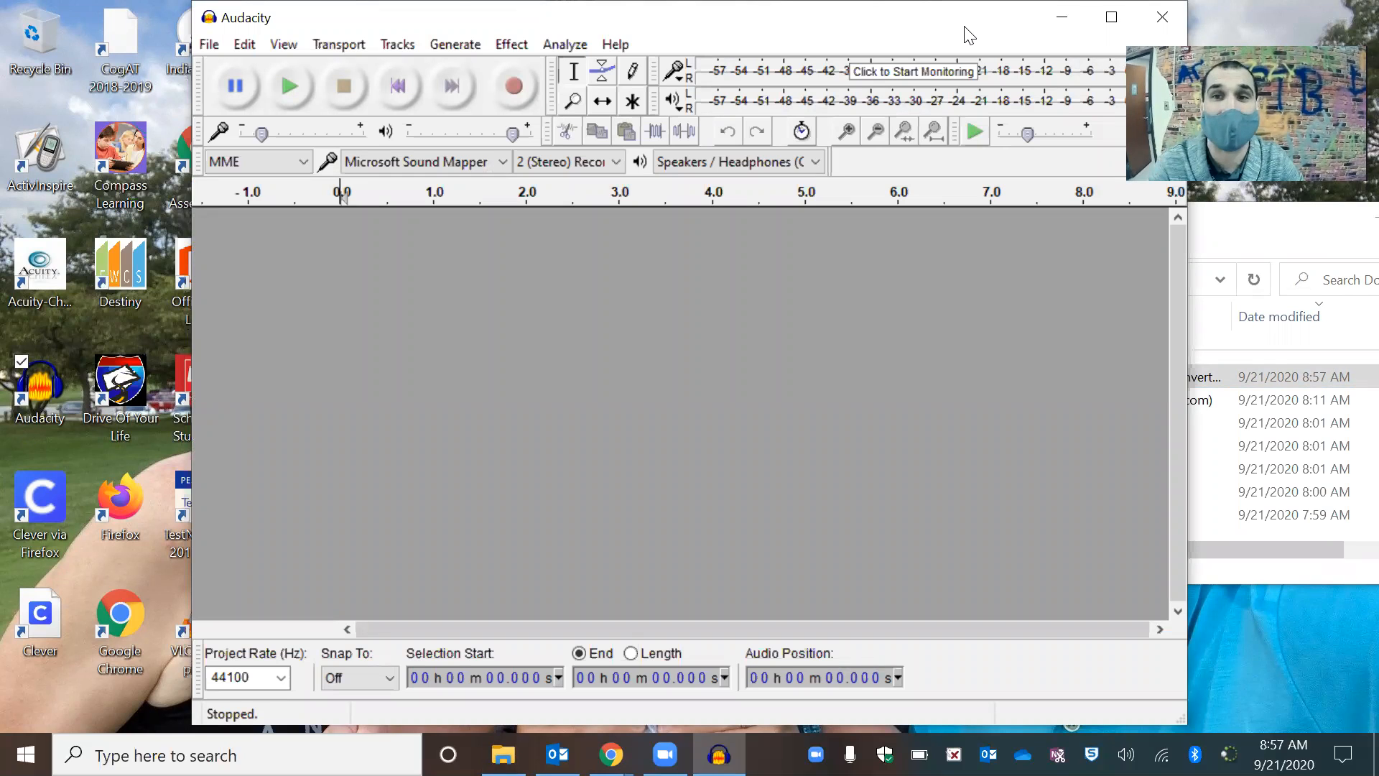
{"action": "left_click", "coordinate": [1115, 19]}
{"action": "left_click", "coordinate": [1306, 15]}
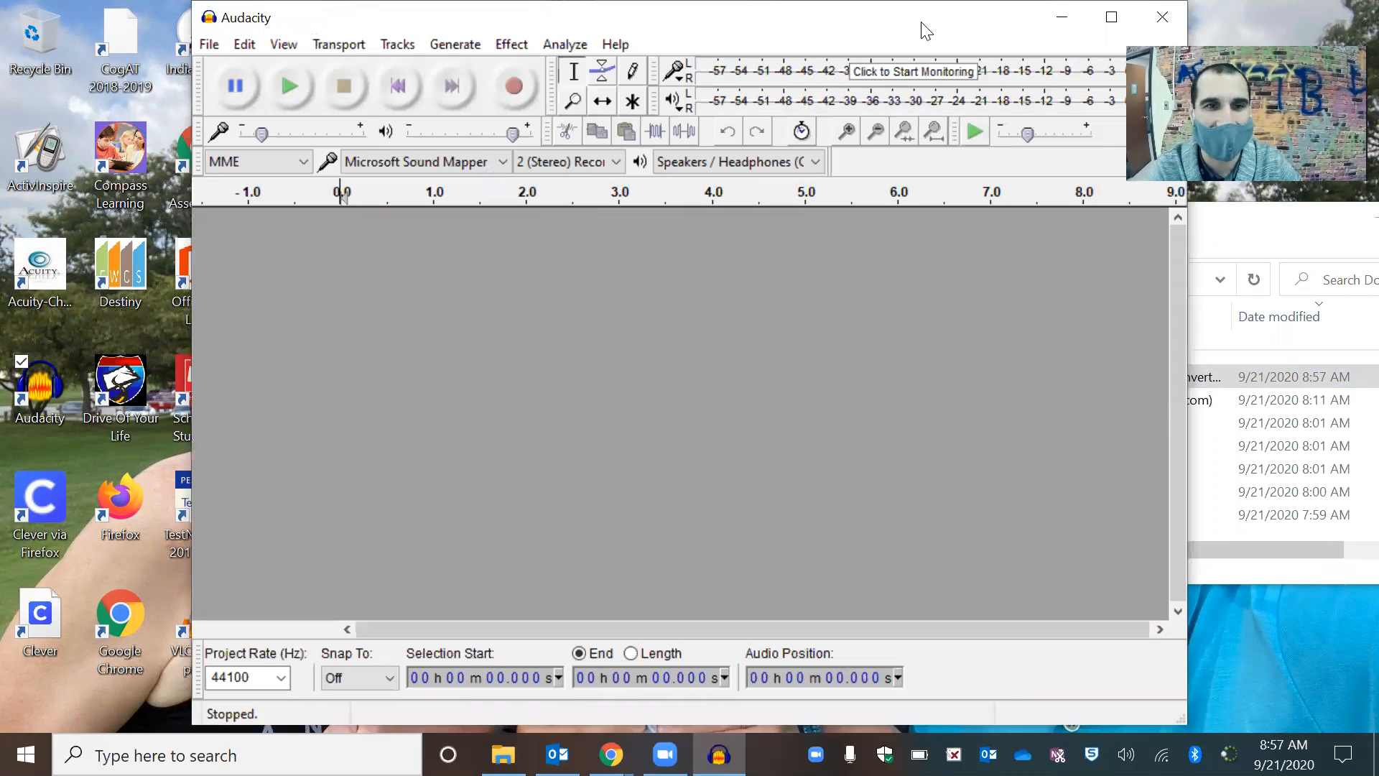
{"action": "left_click_drag", "start_coordinate": [922, 23], "coordinate": [573, 44]}
Import the converted Walls Interview - Copy mp3 from Downloads into Audacity and maximize the Audacity window
{"action": "left_click_drag", "start_coordinate": [990, 378], "coordinate": [315, 86]}
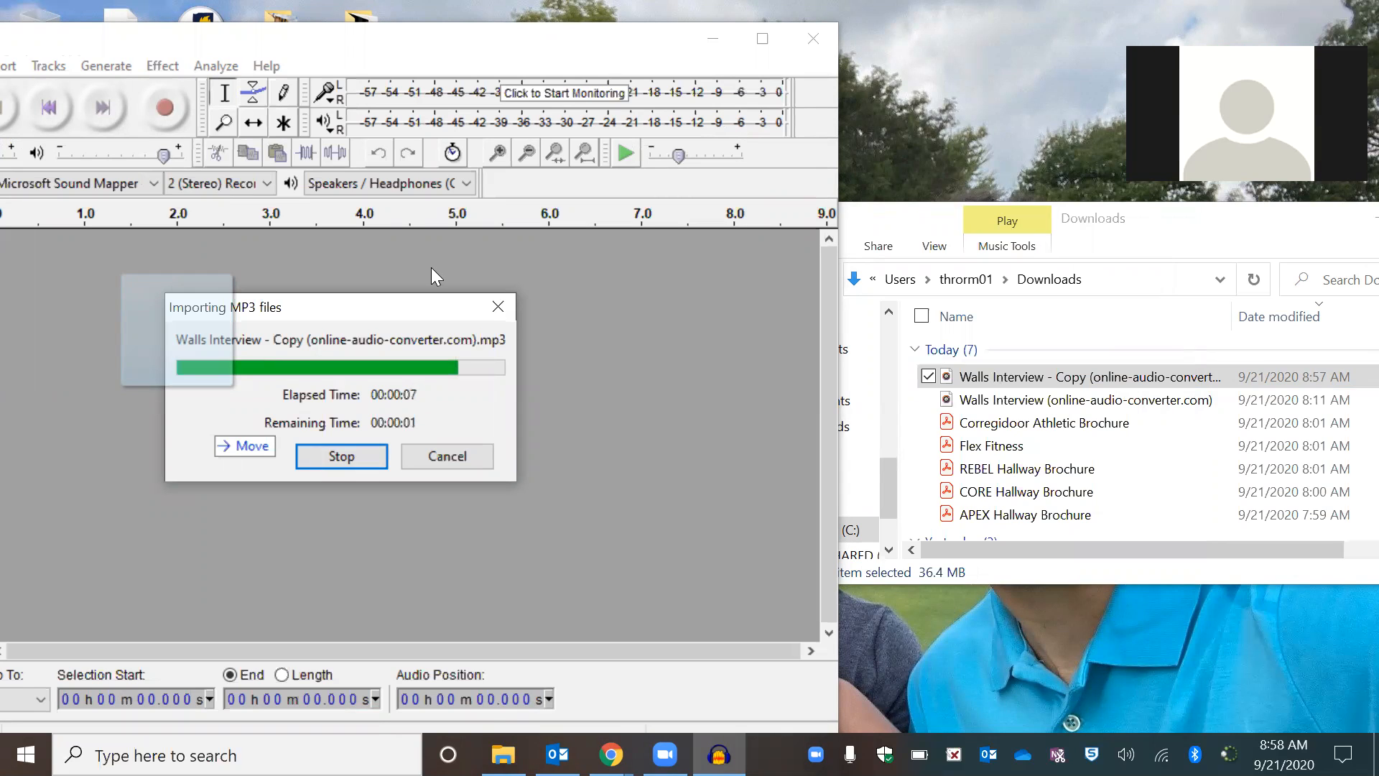
{"action": "left_click_drag", "start_coordinate": [451, 35], "coordinate": [1005, 0]}
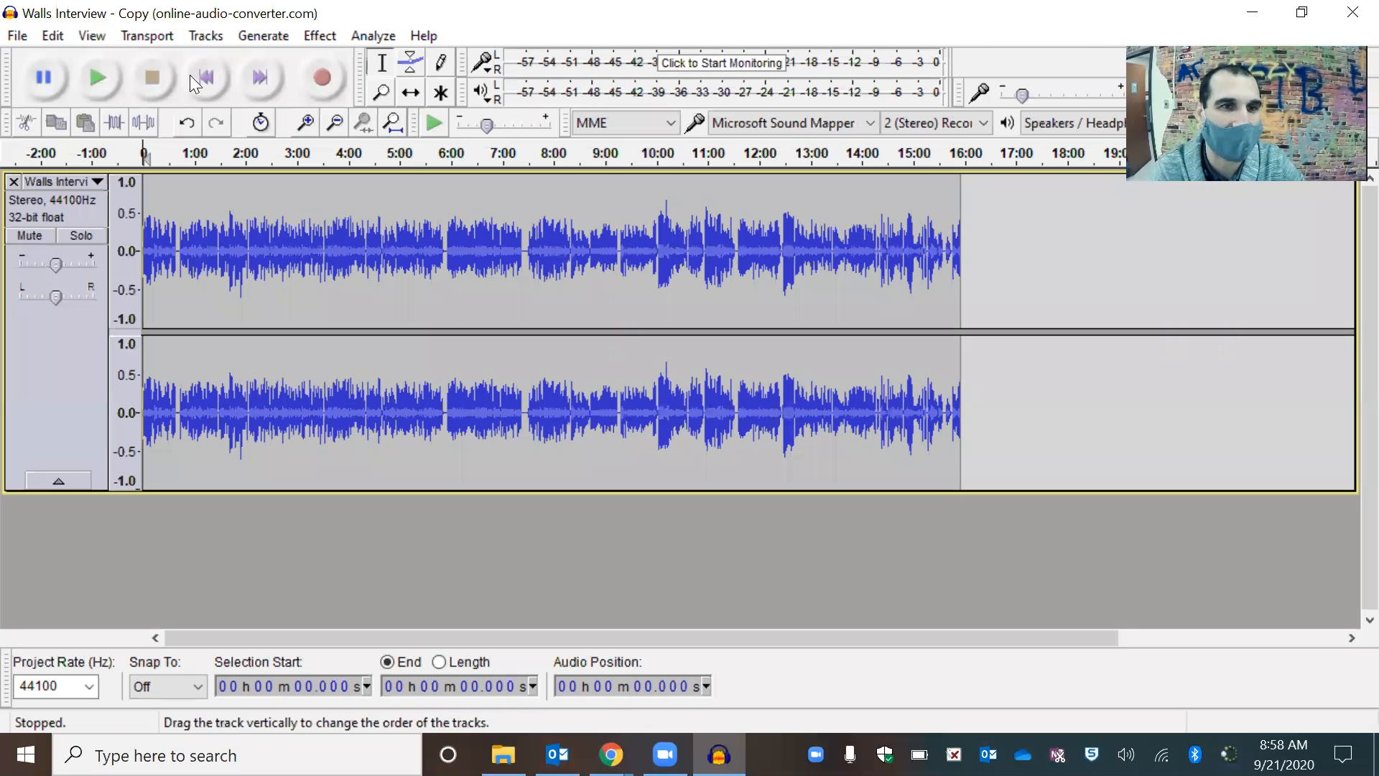
Play the beginning of the imported interview track to check its sound, and stop playback
{"action": "left_click", "coordinate": [97, 79]}
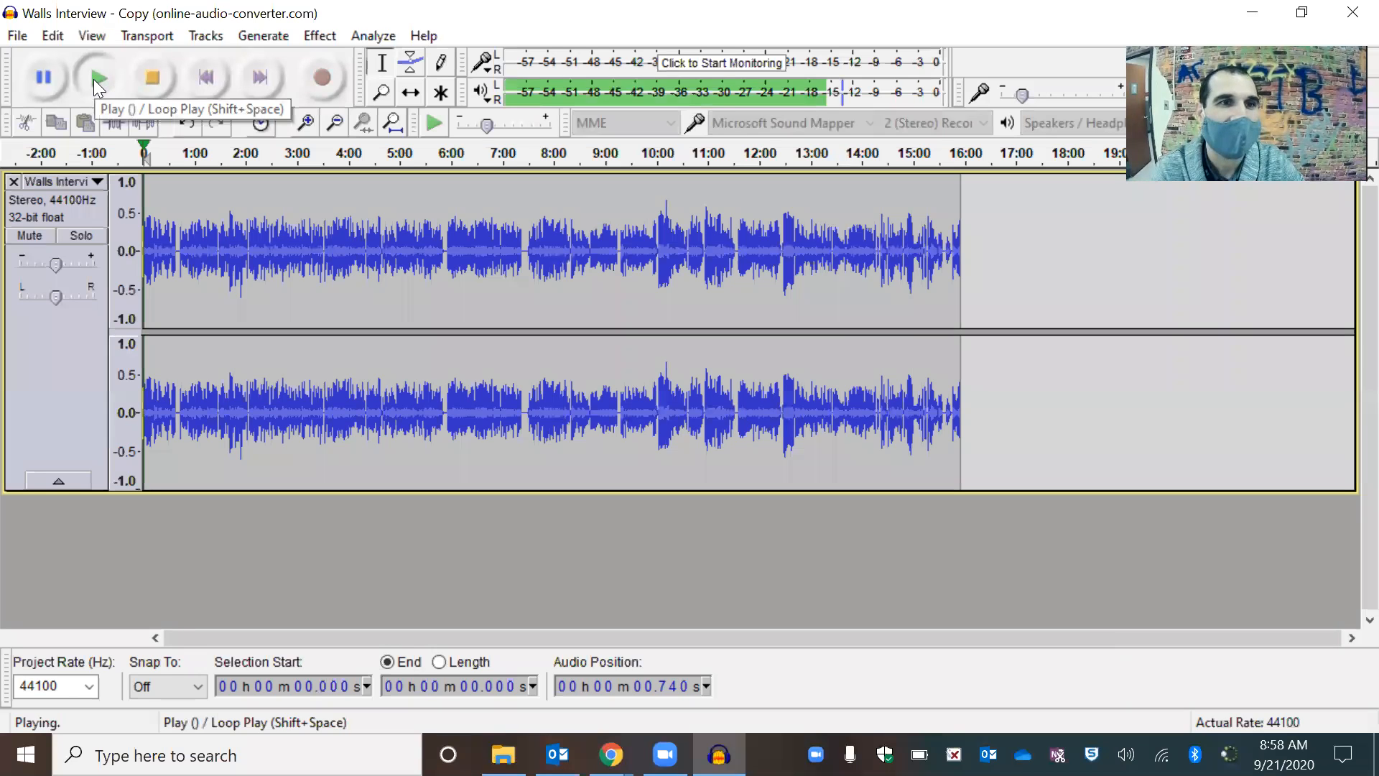
{"action": "left_click", "coordinate": [145, 75]}
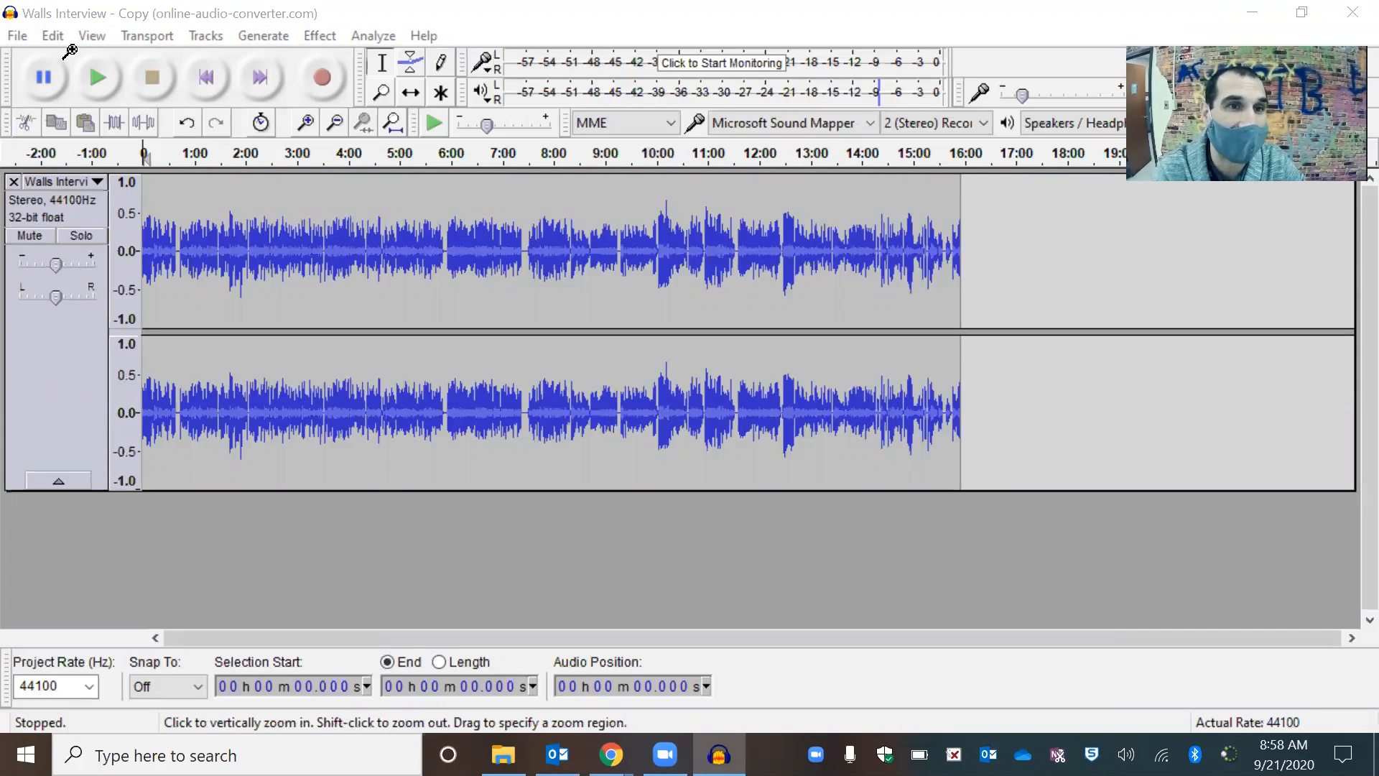
Add a new stereo track below the interview track and name it Final Podcast
{"action": "left_click", "coordinate": [206, 36]}
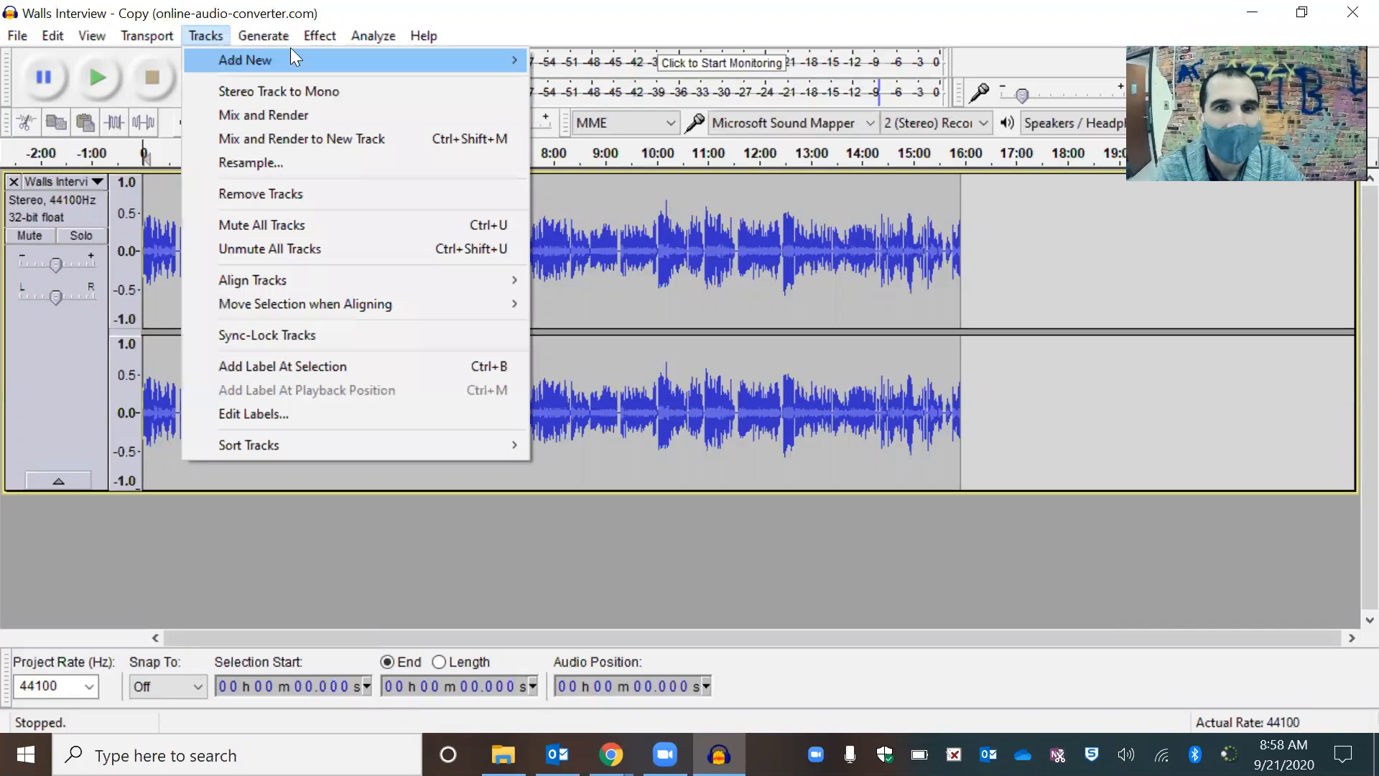
{"action": "mouse_move", "coordinate": [292, 57]}
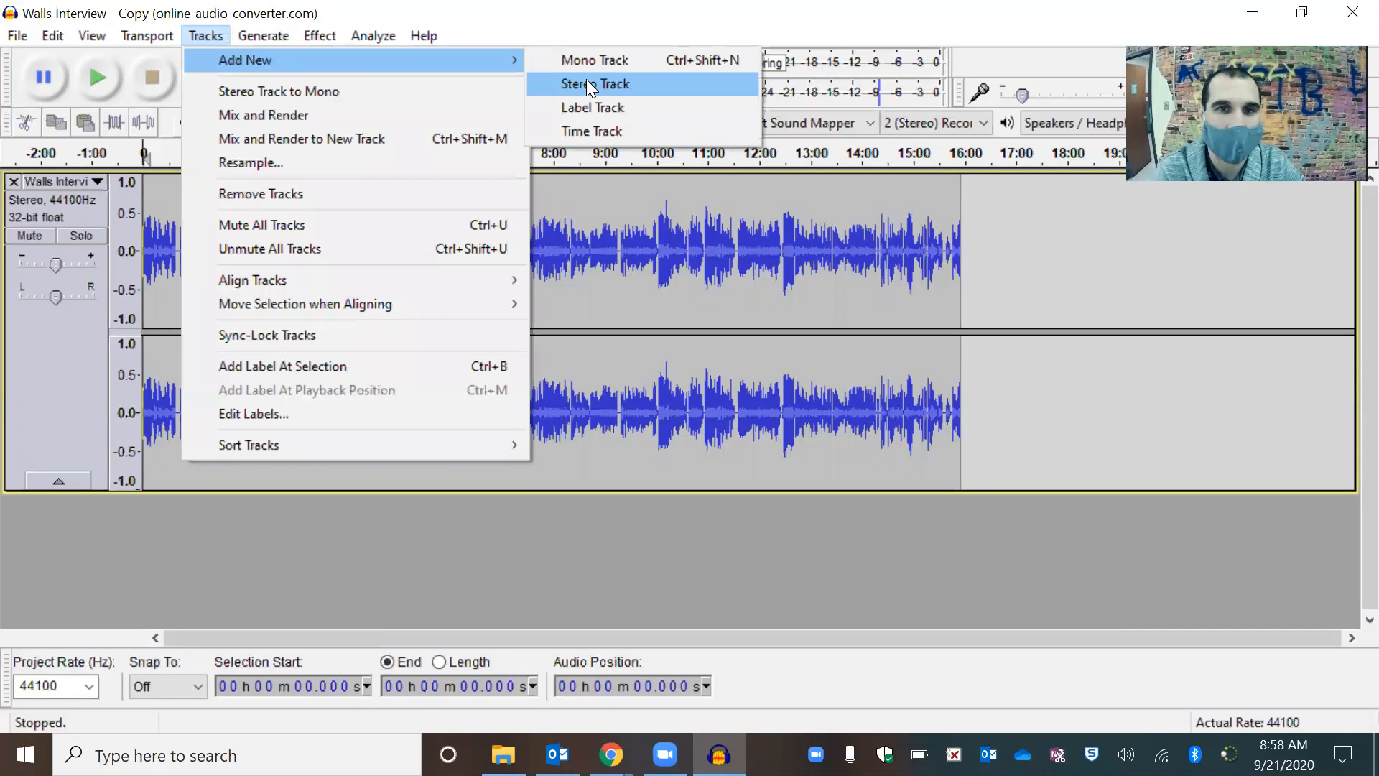
{"action": "left_click", "coordinate": [587, 84]}
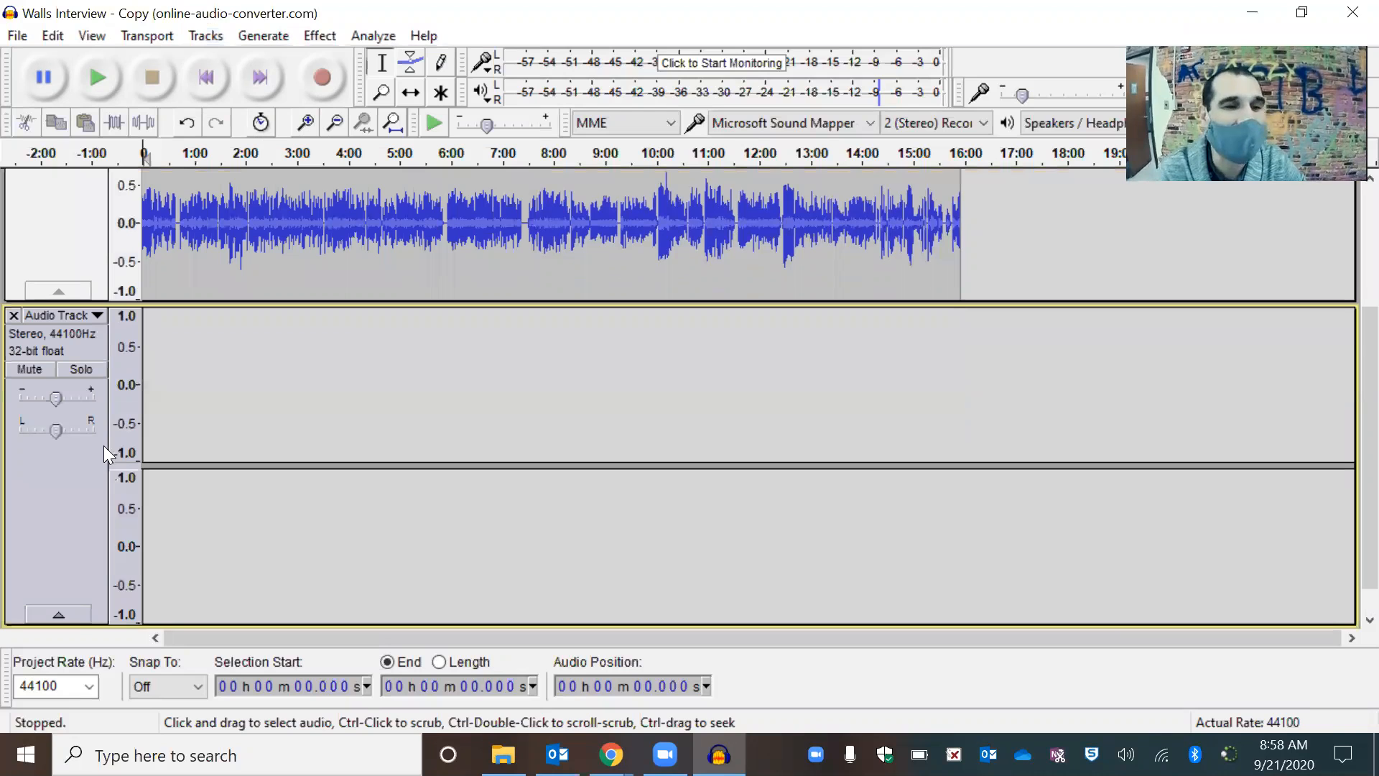
{"action": "left_click", "coordinate": [63, 314]}
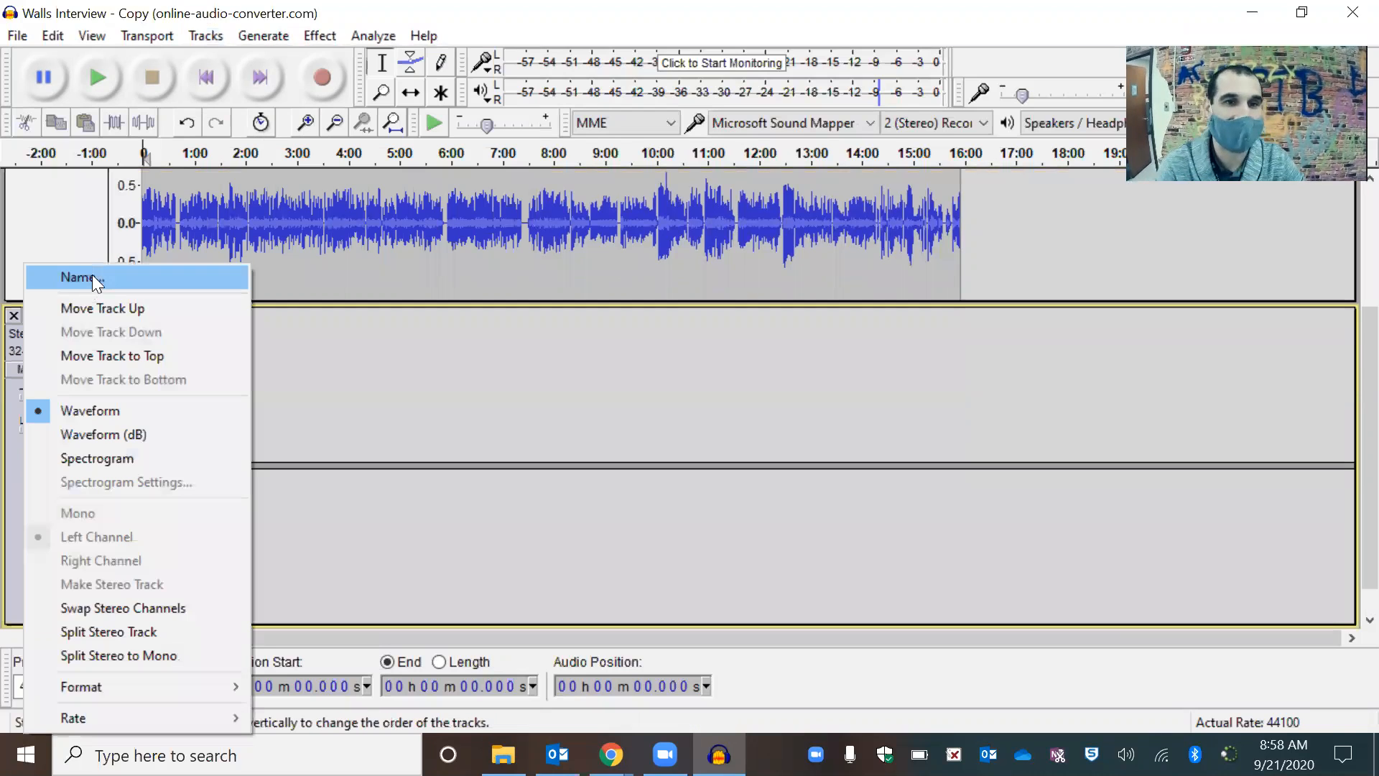
{"action": "left_click", "coordinate": [92, 275]}
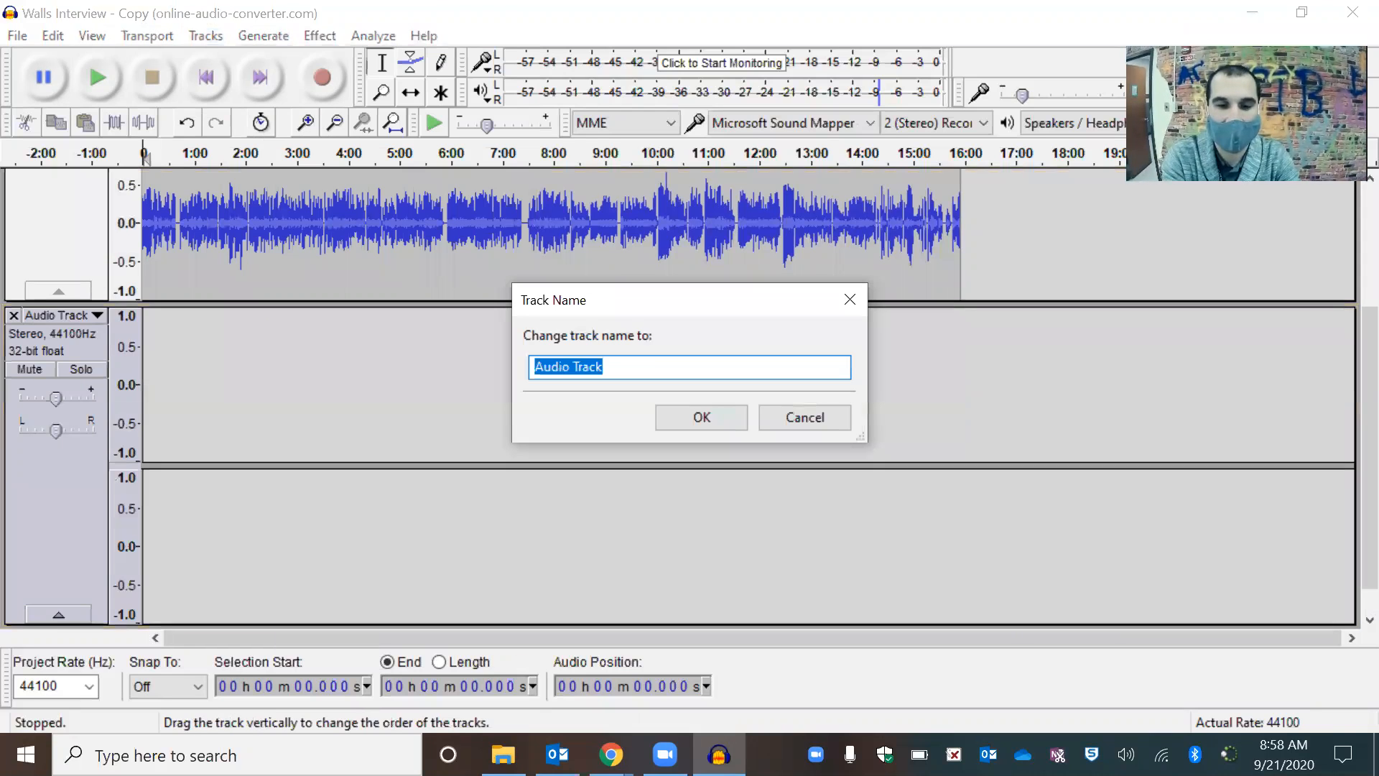
{"action": "type", "text": "Final Podcast"}
{"action": "left_click", "coordinate": [727, 423]}
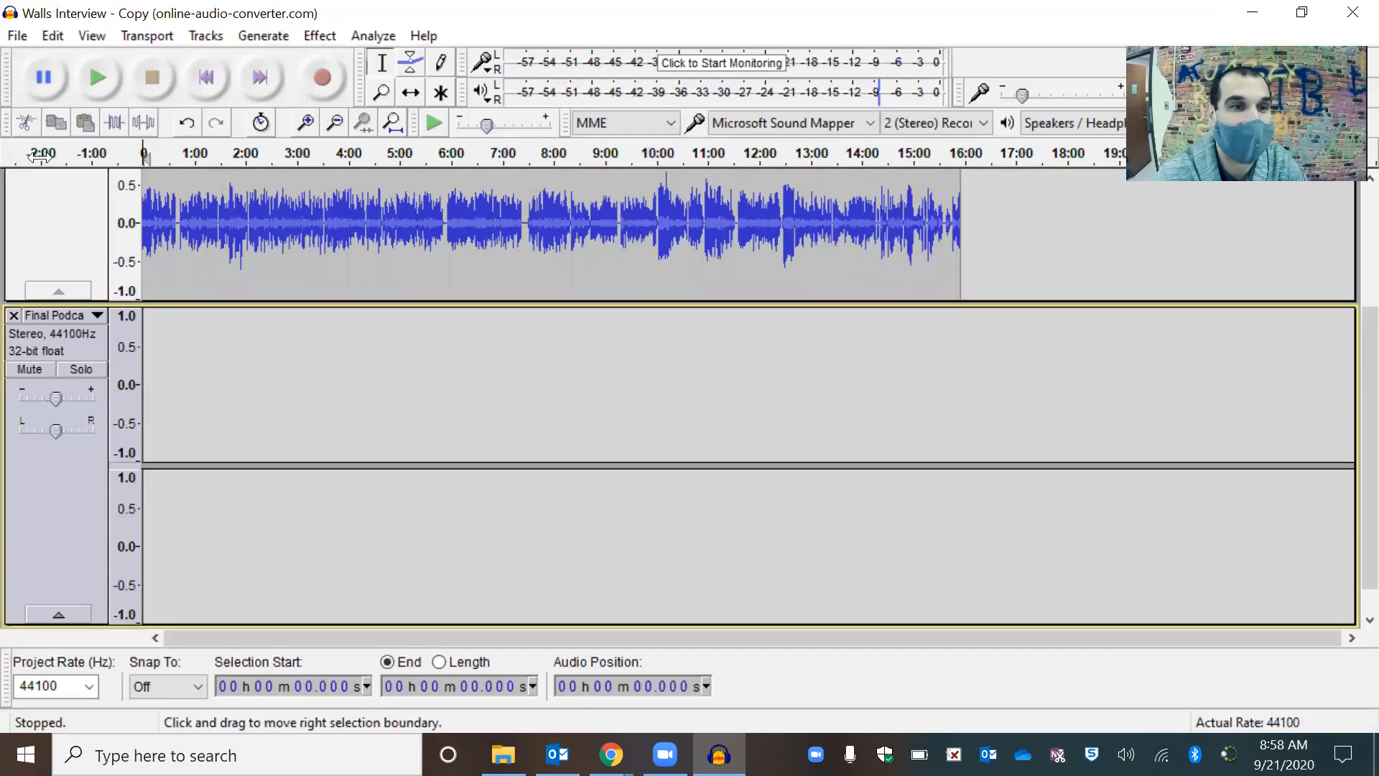
{"action": "scroll", "coordinate": [80, 178], "scroll_direction": "up", "scroll_amount": 3}
{"action": "left_click", "coordinate": [84, 178]}
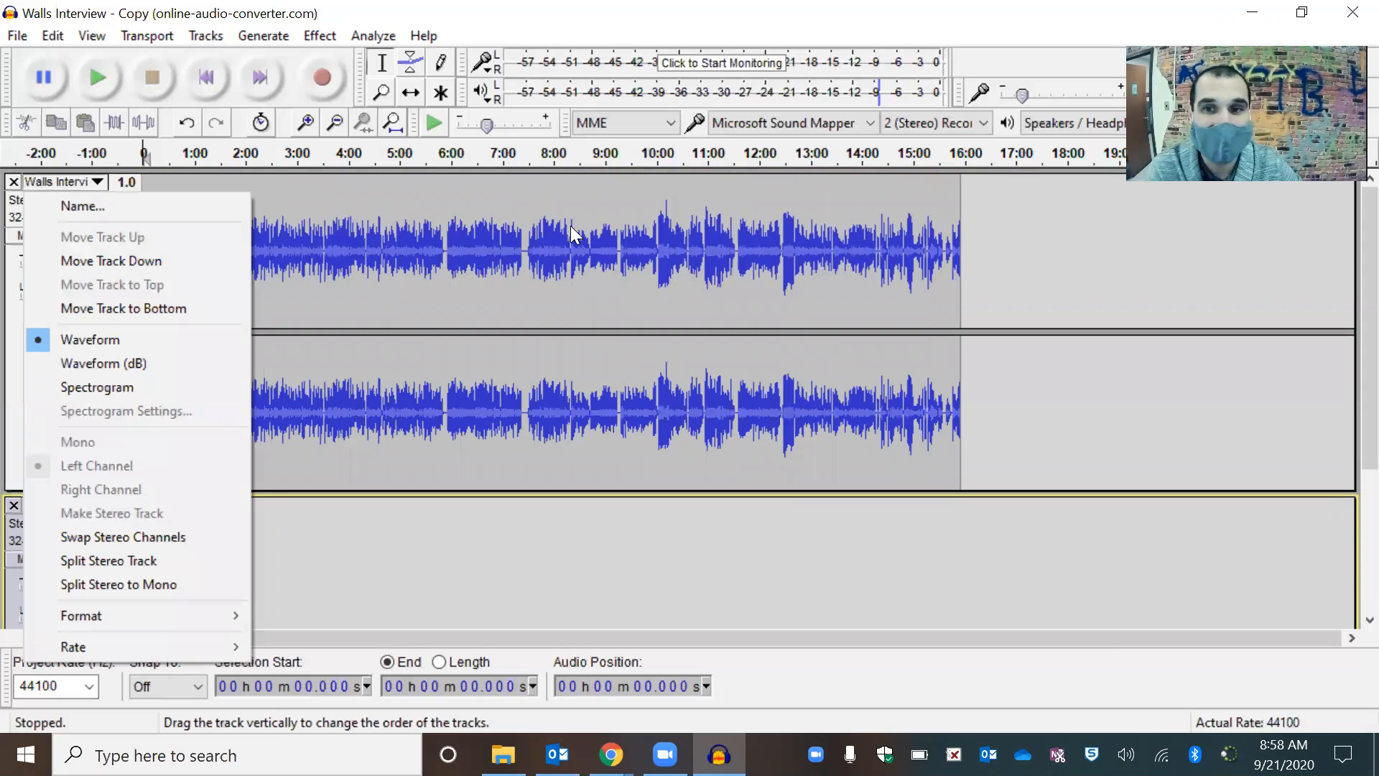
{"action": "left_click", "coordinate": [76, 207]}
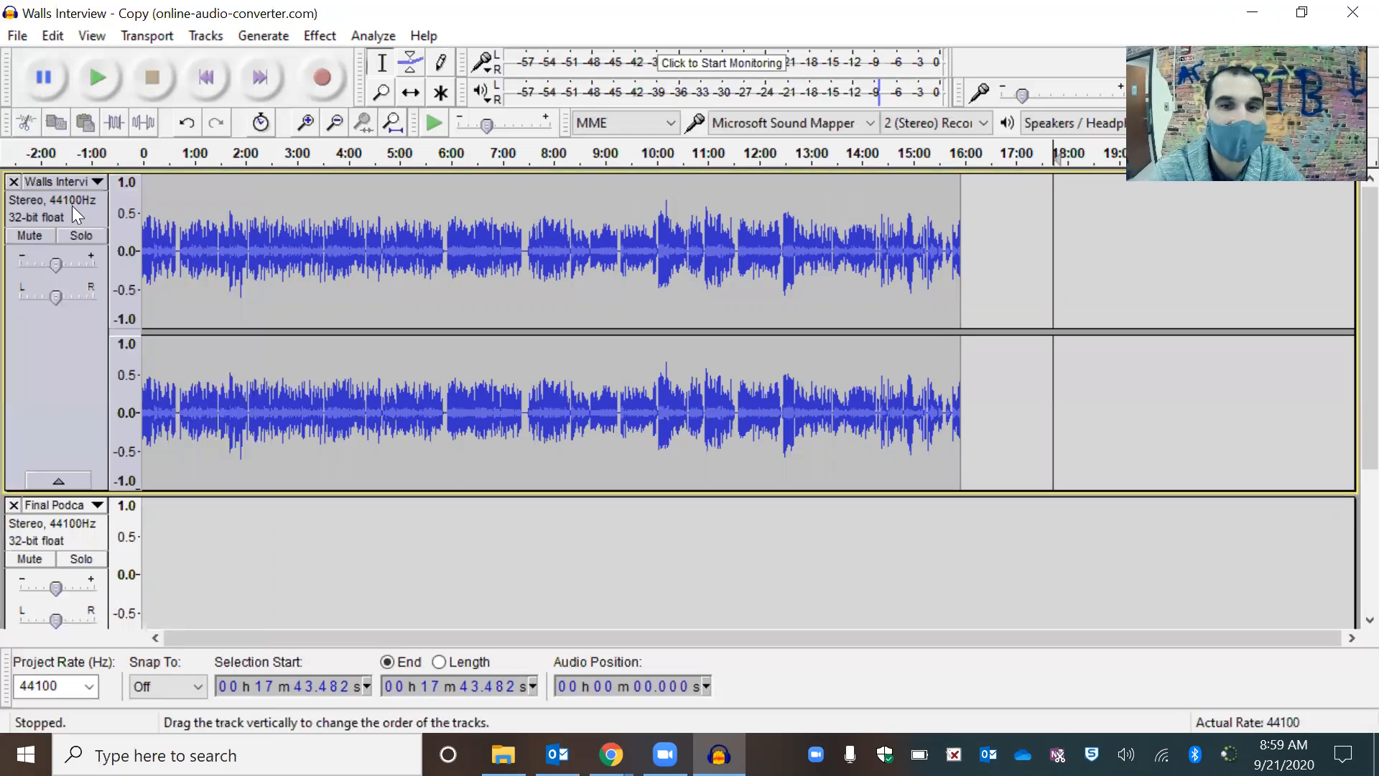
{"action": "scroll", "coordinate": [72, 206], "scroll_direction": "down", "scroll_amount": 1}
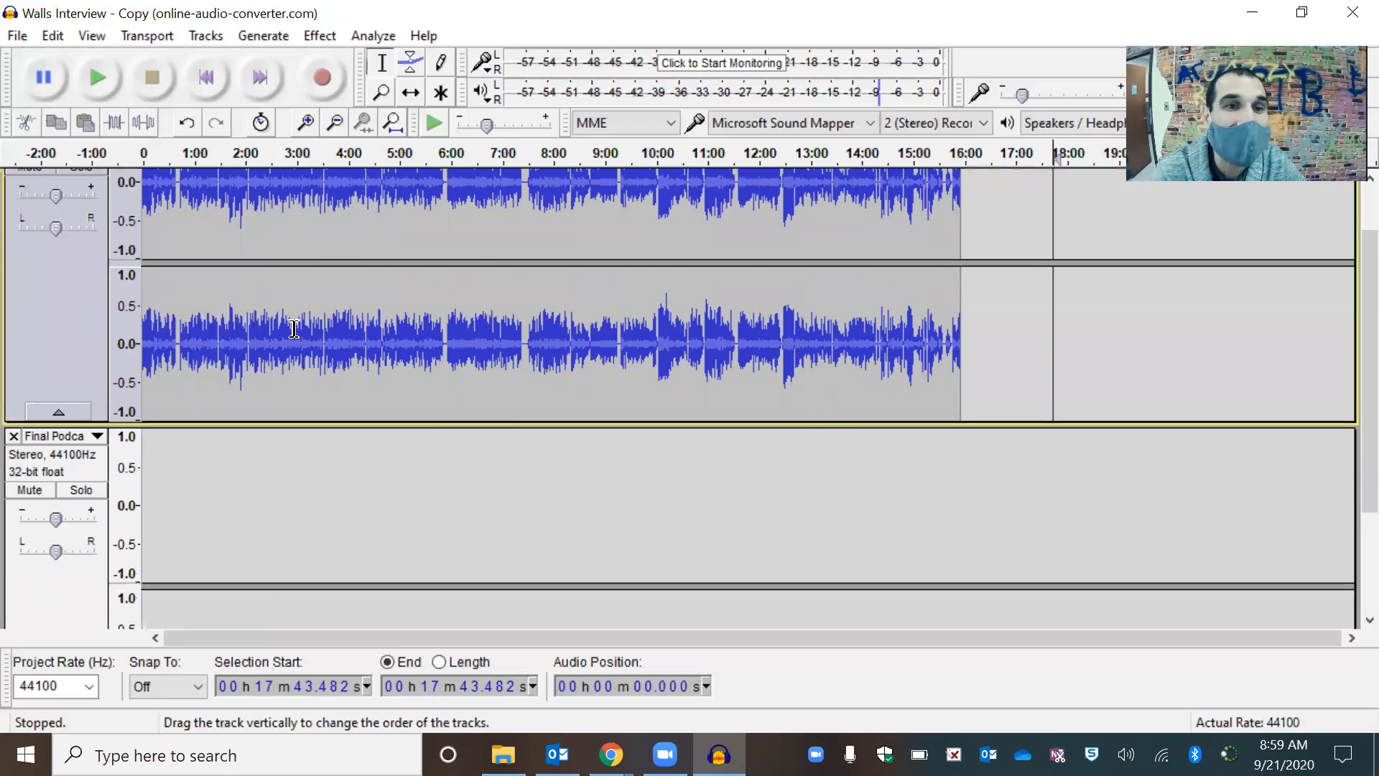
{"action": "scroll", "coordinate": [294, 330], "scroll_direction": "up", "scroll_amount": 1}
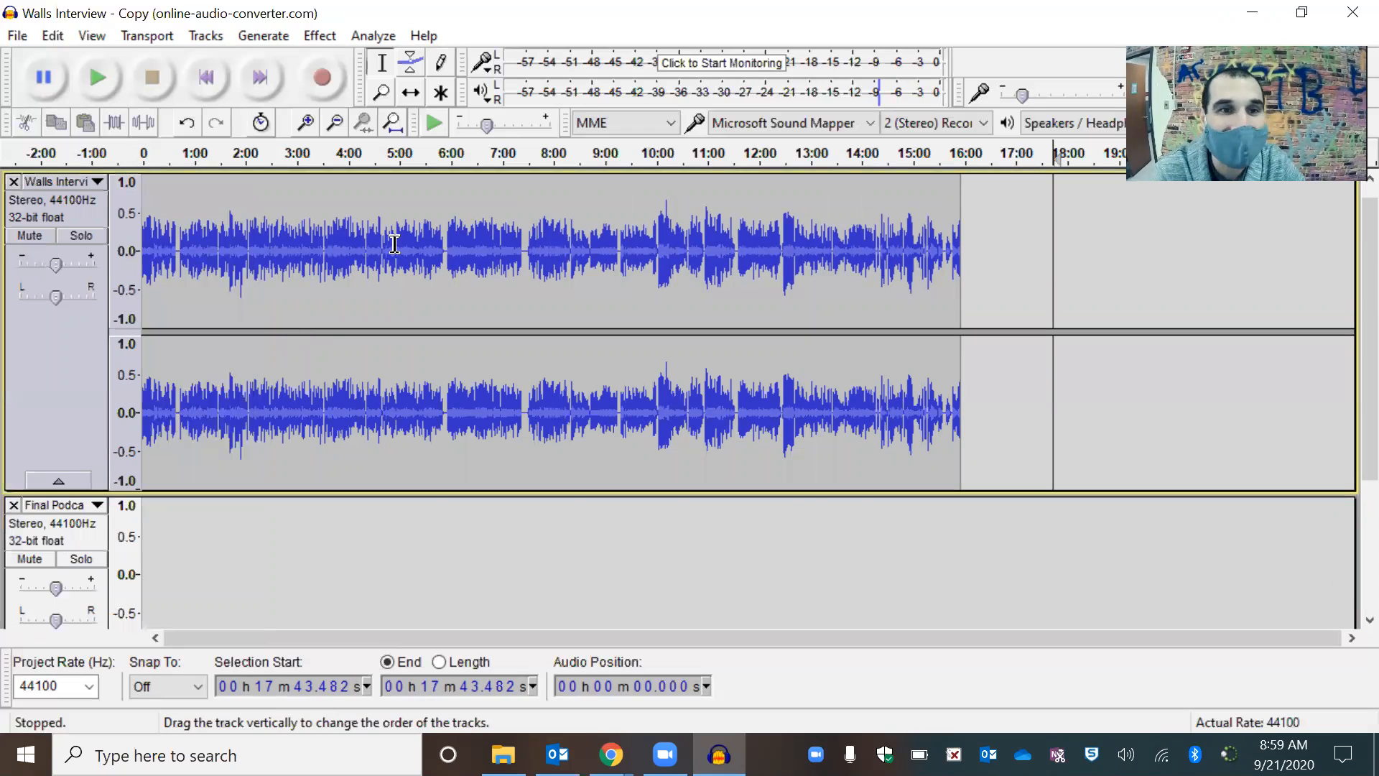
Select the part of the Walls Interview track from about 1:01 to 1:31 and copy it
{"action": "left_click", "coordinate": [307, 128]}
{"action": "left_click", "coordinate": [308, 128]}
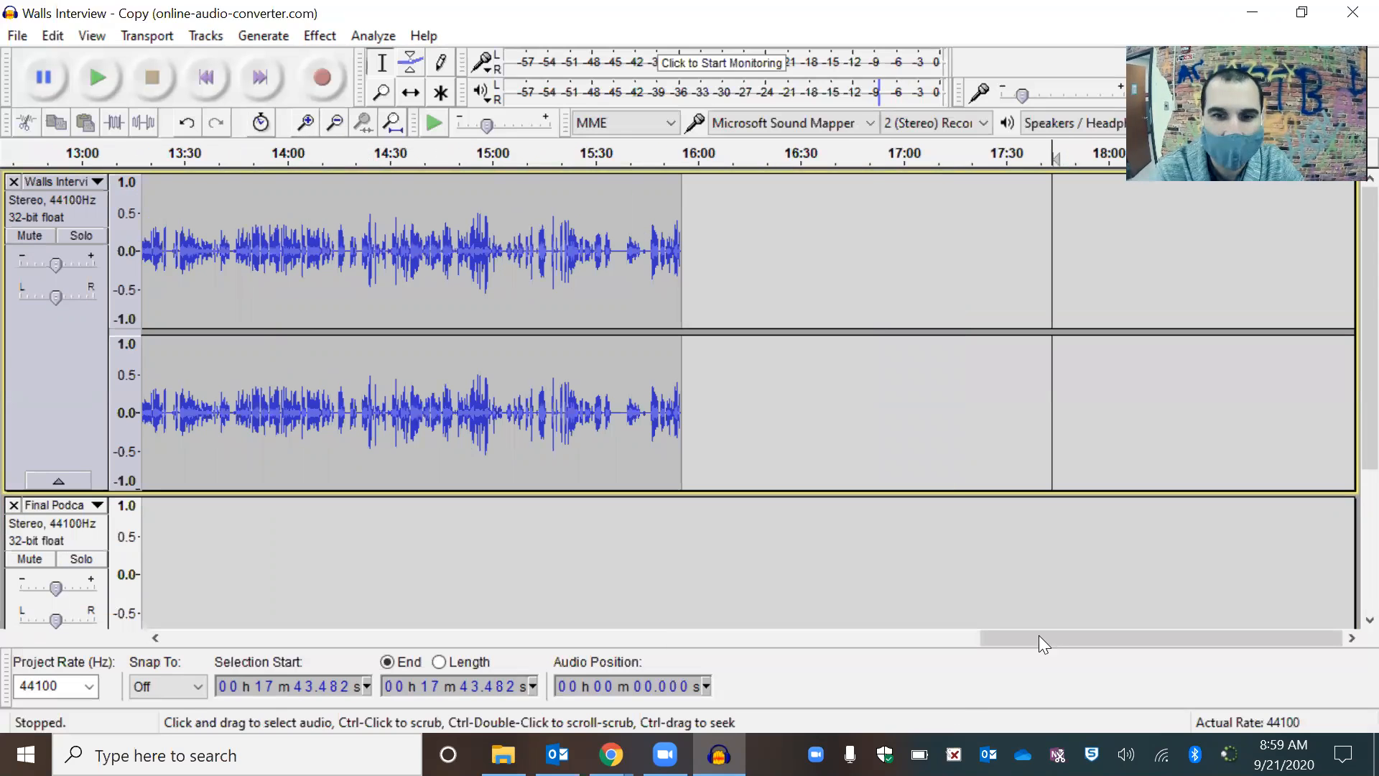
{"action": "scroll", "coordinate": [1038, 635], "scroll_direction": "left", "scroll_amount": 5}
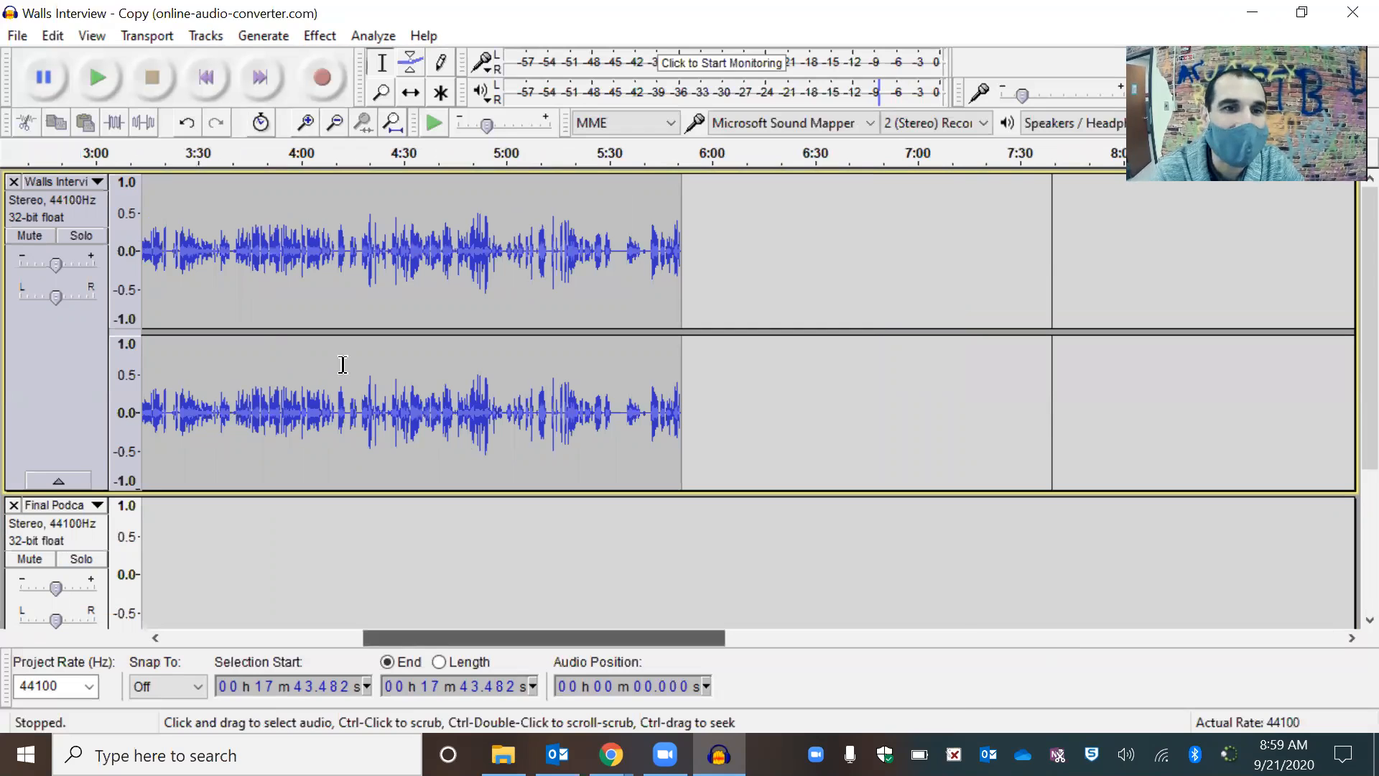
{"action": "scroll", "coordinate": [343, 365], "scroll_direction": "left", "scroll_amount": 4}
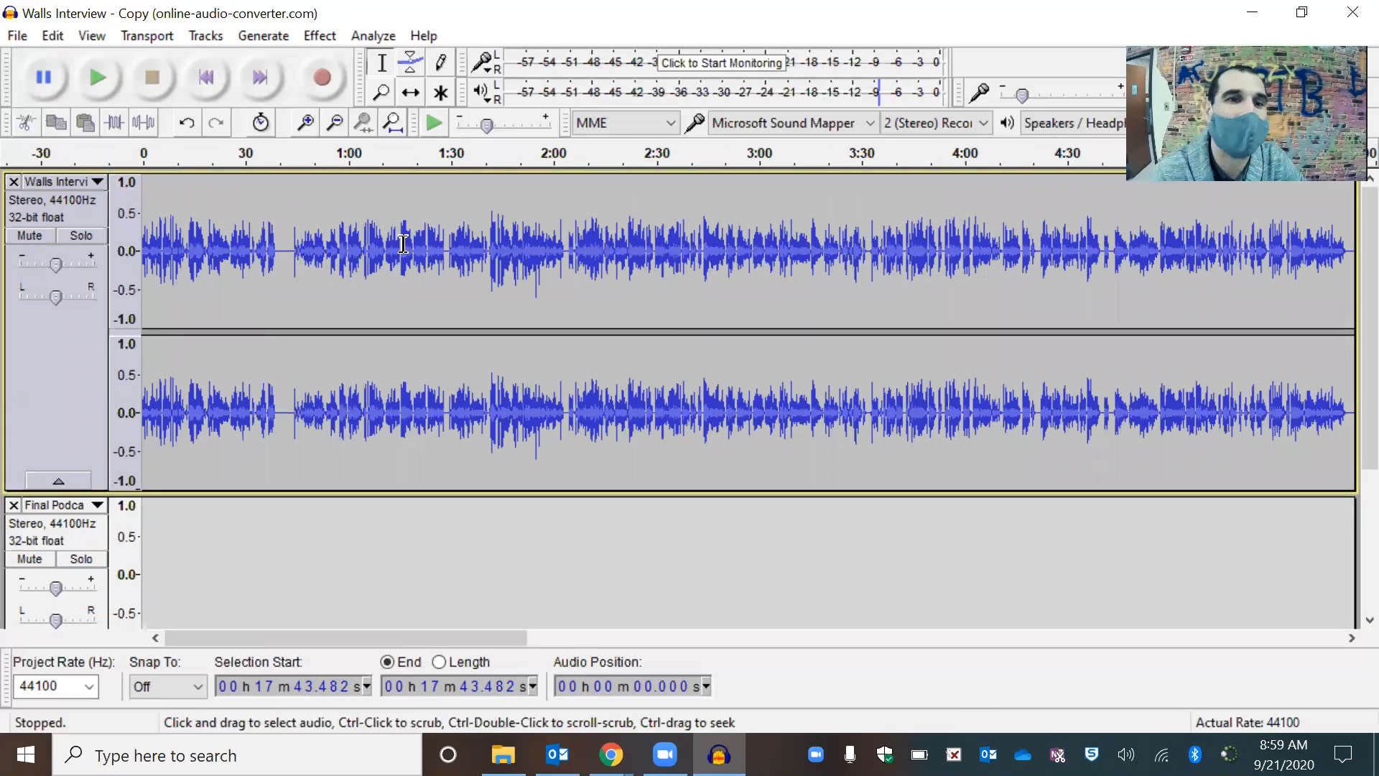
{"action": "left_click_drag", "start_coordinate": [351, 178], "coordinate": [454, 184]}
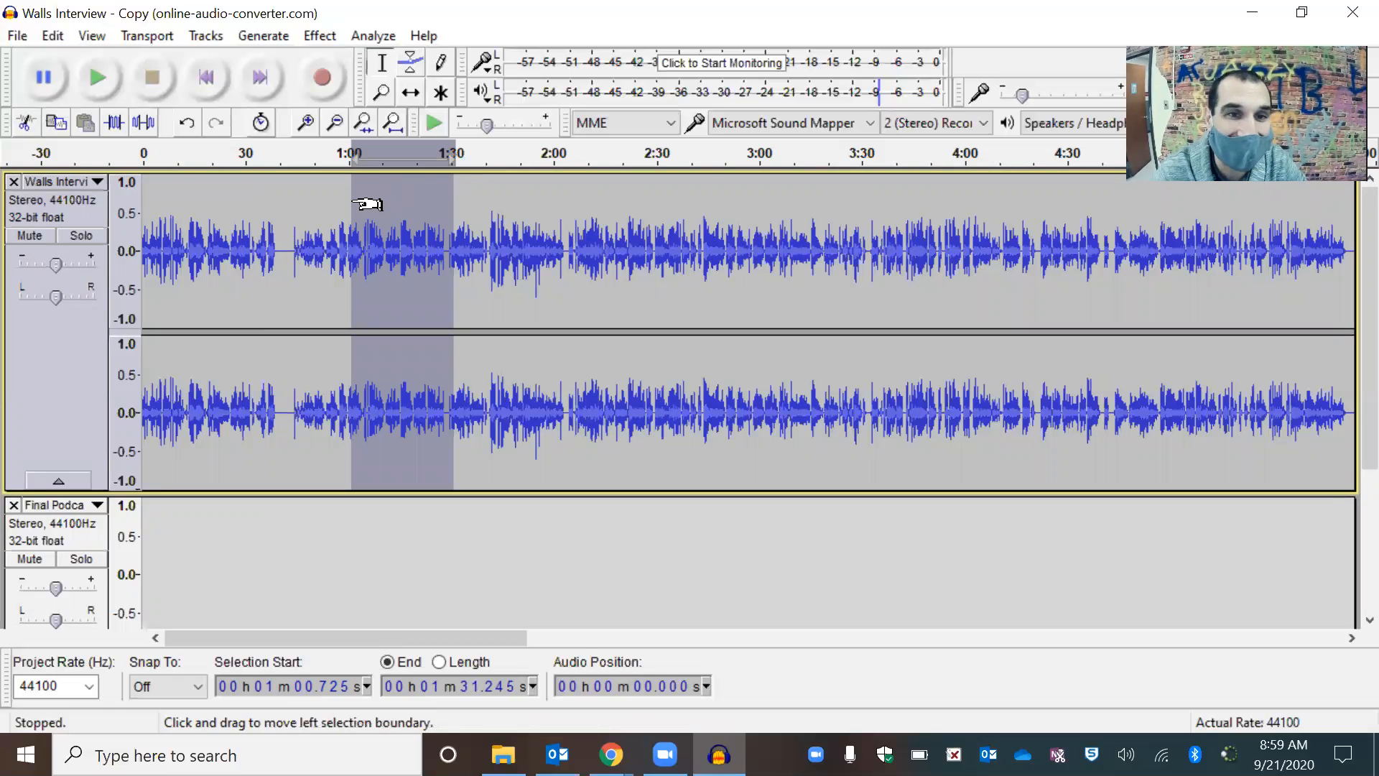
{"action": "left_click", "coordinate": [417, 198]}
{"action": "left_click_drag", "start_coordinate": [351, 189], "coordinate": [453, 196]}
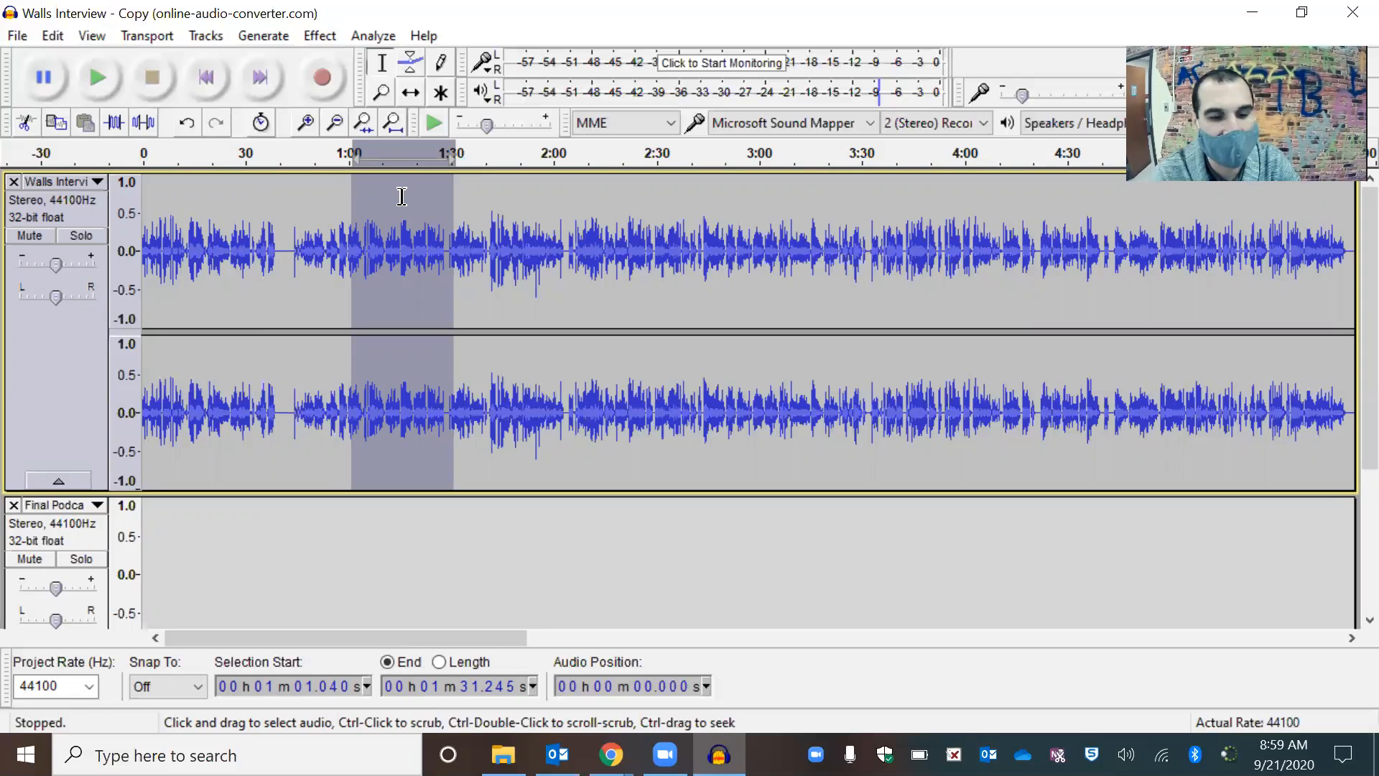
{"action": "key", "text": "ctrl"}
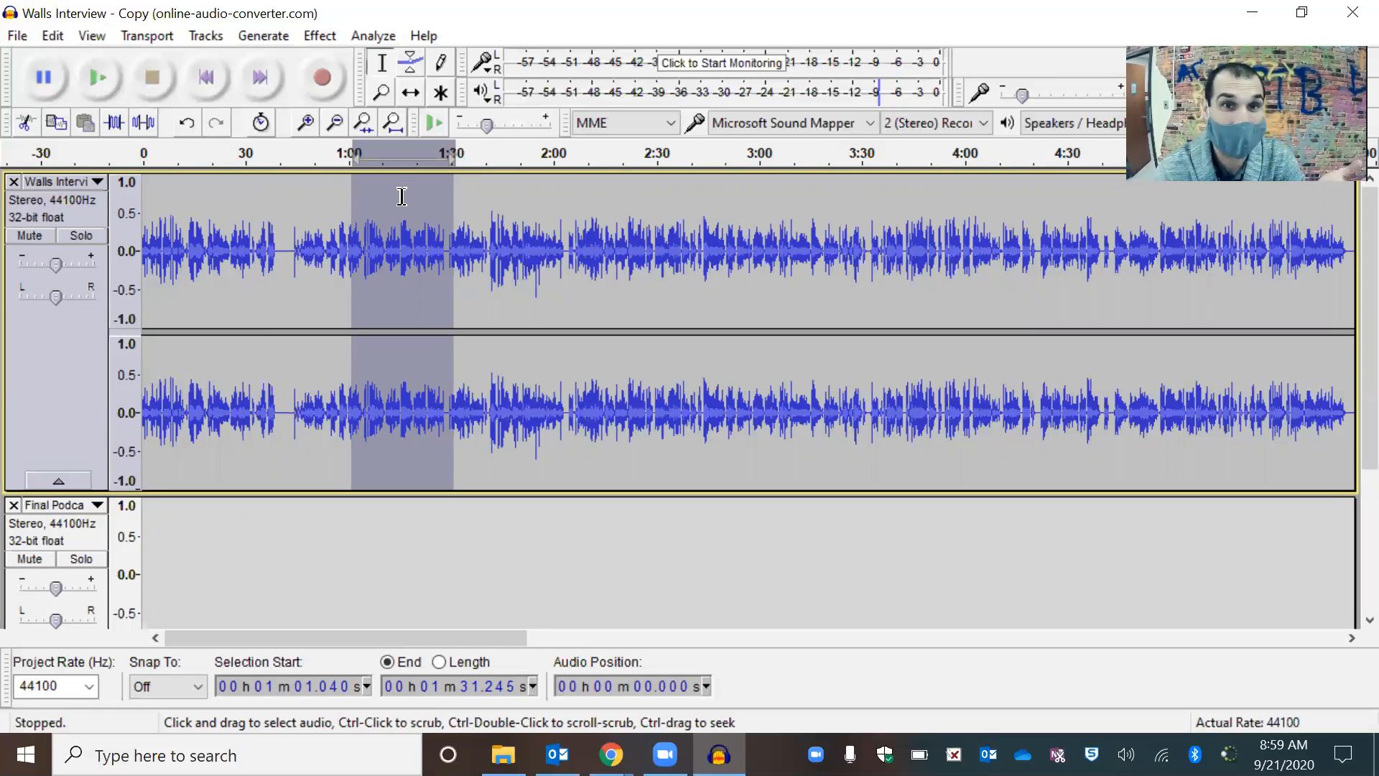
Paste the copied interview clip at the very start of the Final Podcast track and clear the selection
{"action": "left_click", "coordinate": [182, 558]}
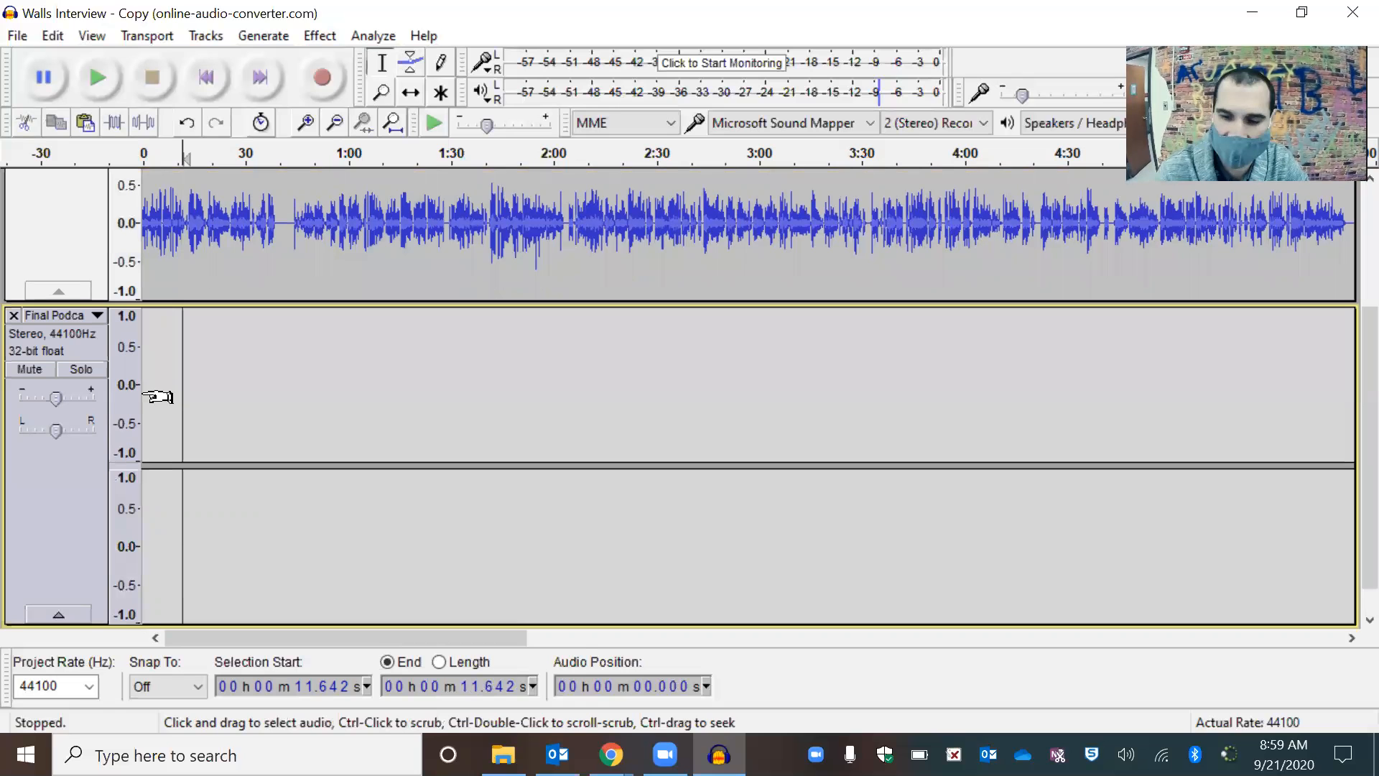
{"action": "left_click_drag", "start_coordinate": [156, 397], "coordinate": [144, 397]}
{"action": "left_click", "coordinate": [206, 79]}
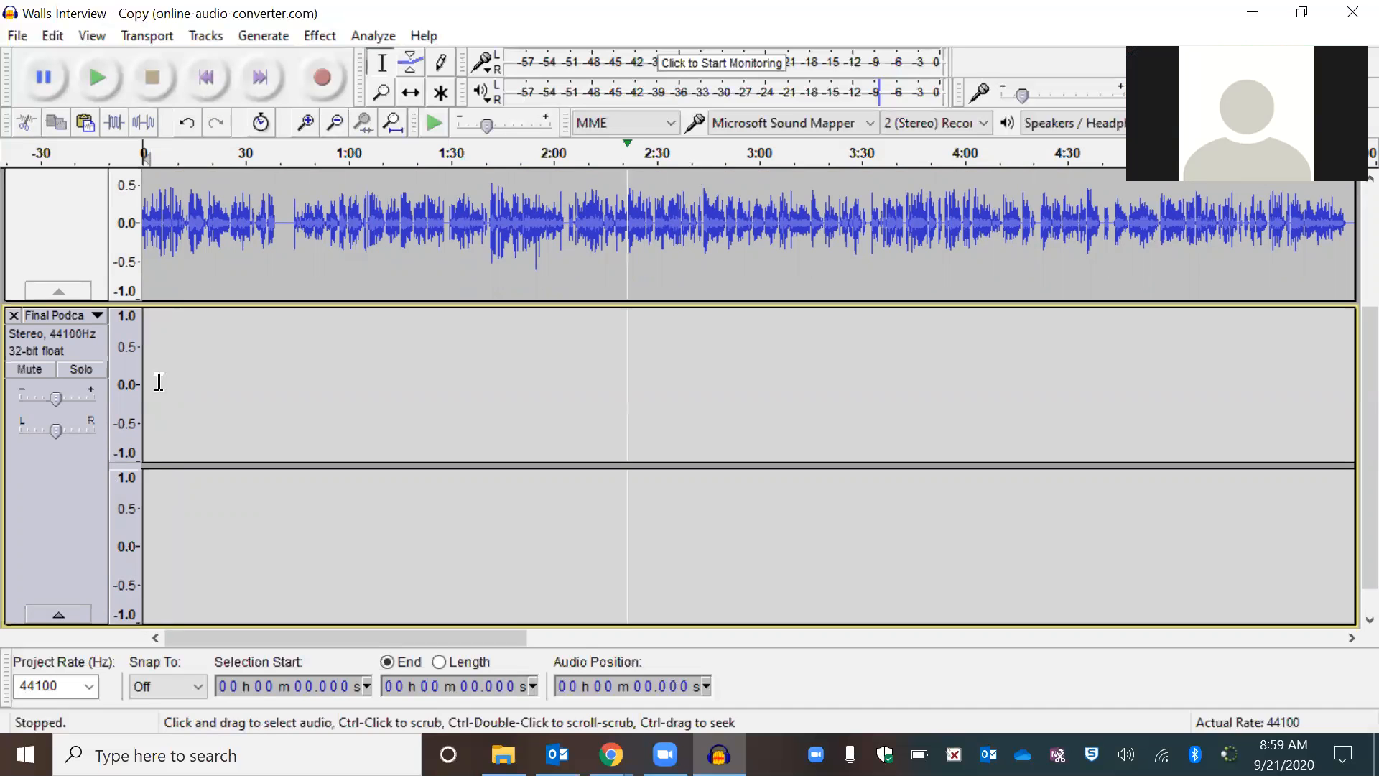
{"action": "key", "text": "ctrl+v"}
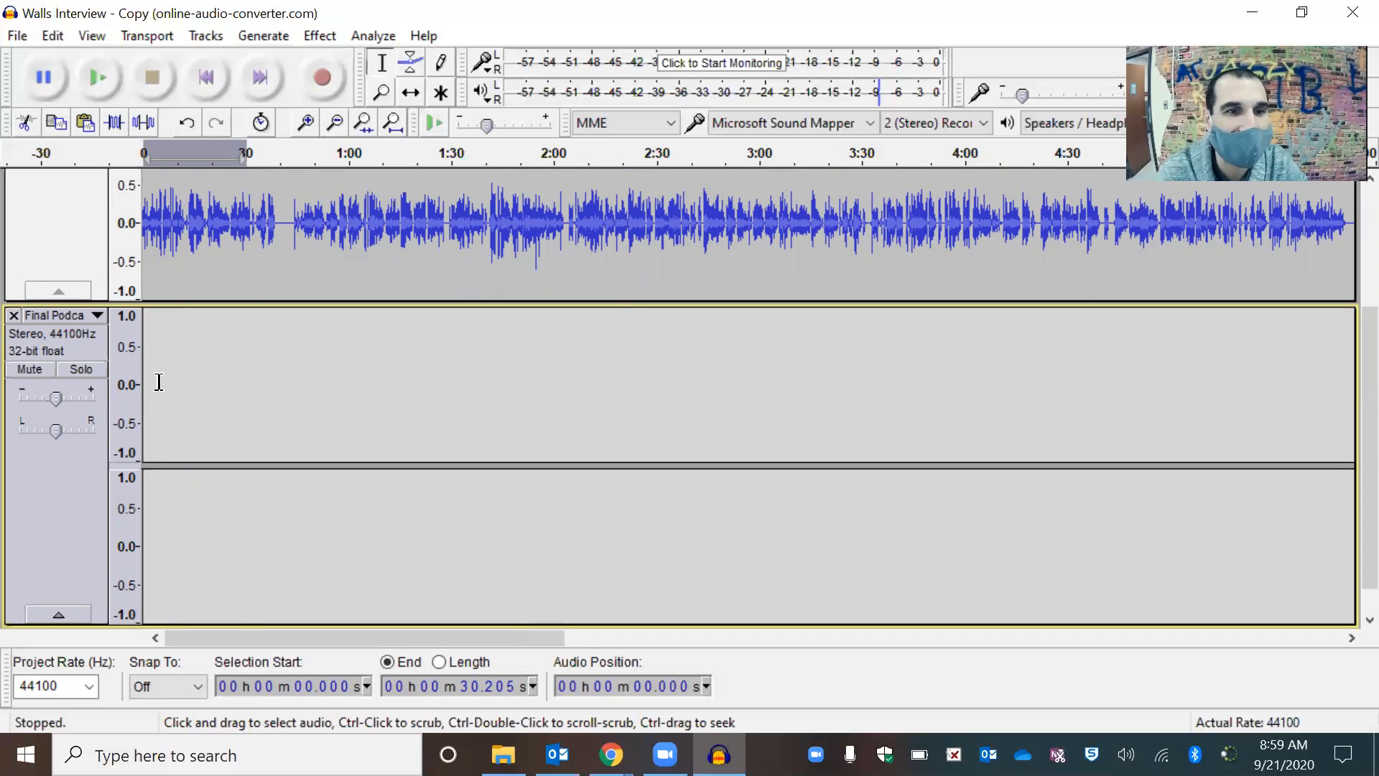
{"action": "left_click", "coordinate": [301, 386]}
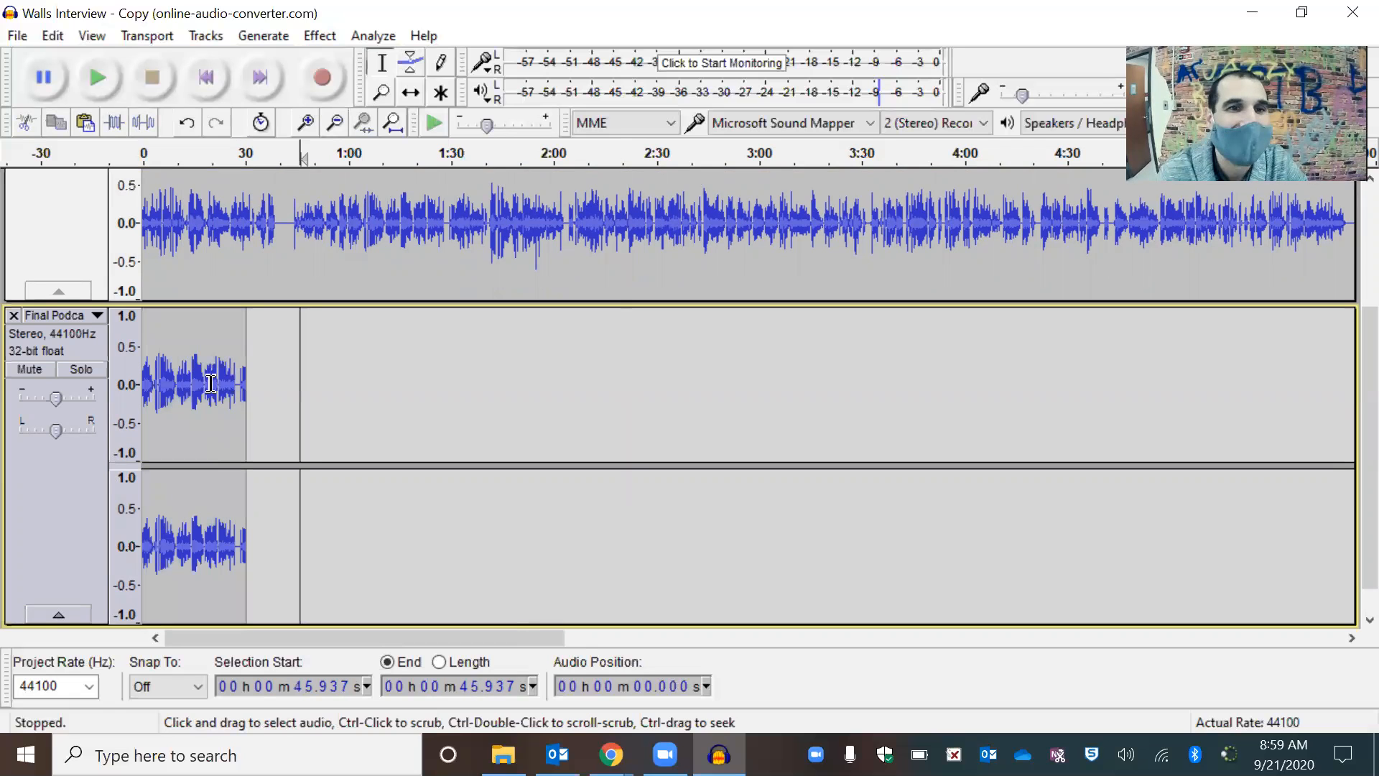
Mute the original Walls Interview track
{"action": "scroll", "coordinate": [335, 227], "scroll_direction": "up", "scroll_amount": 3}
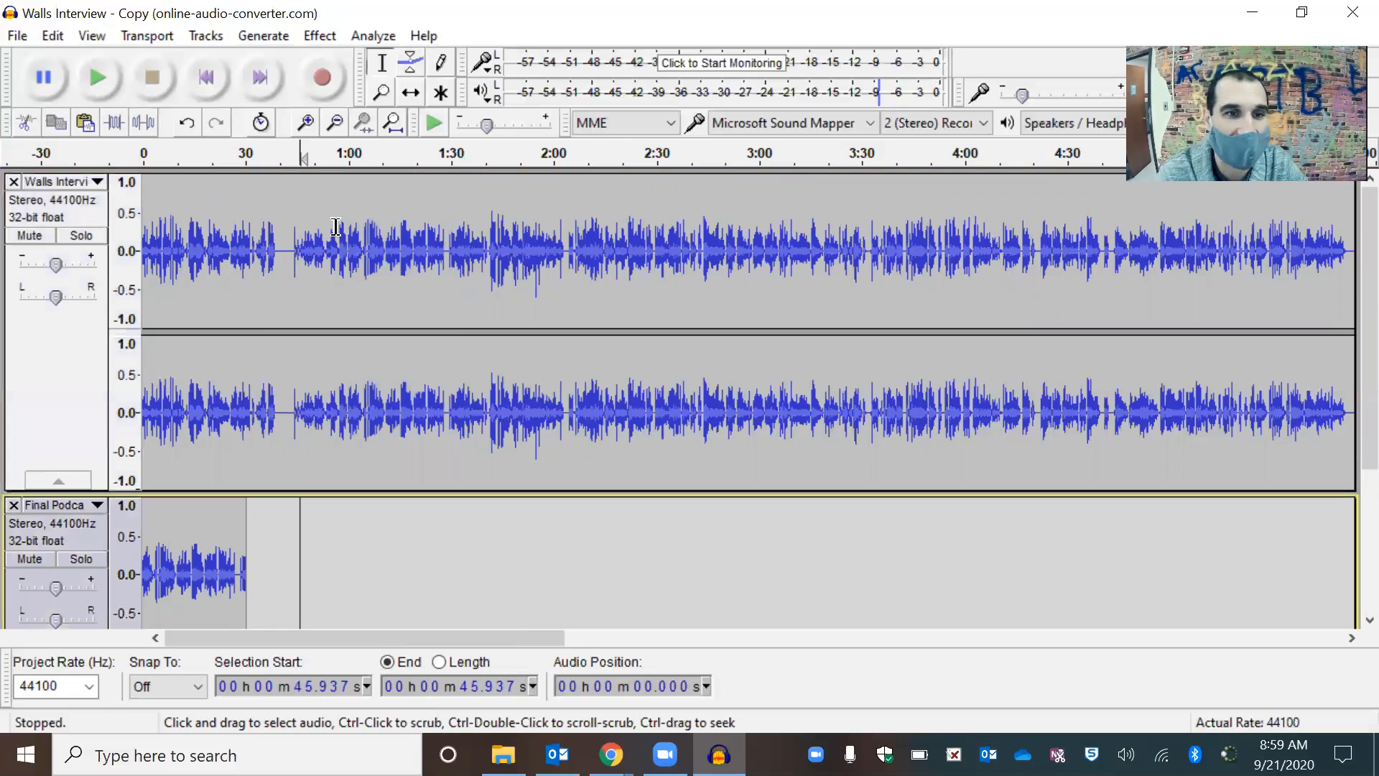
{"action": "scroll", "coordinate": [253, 521], "scroll_direction": "down", "scroll_amount": 3}
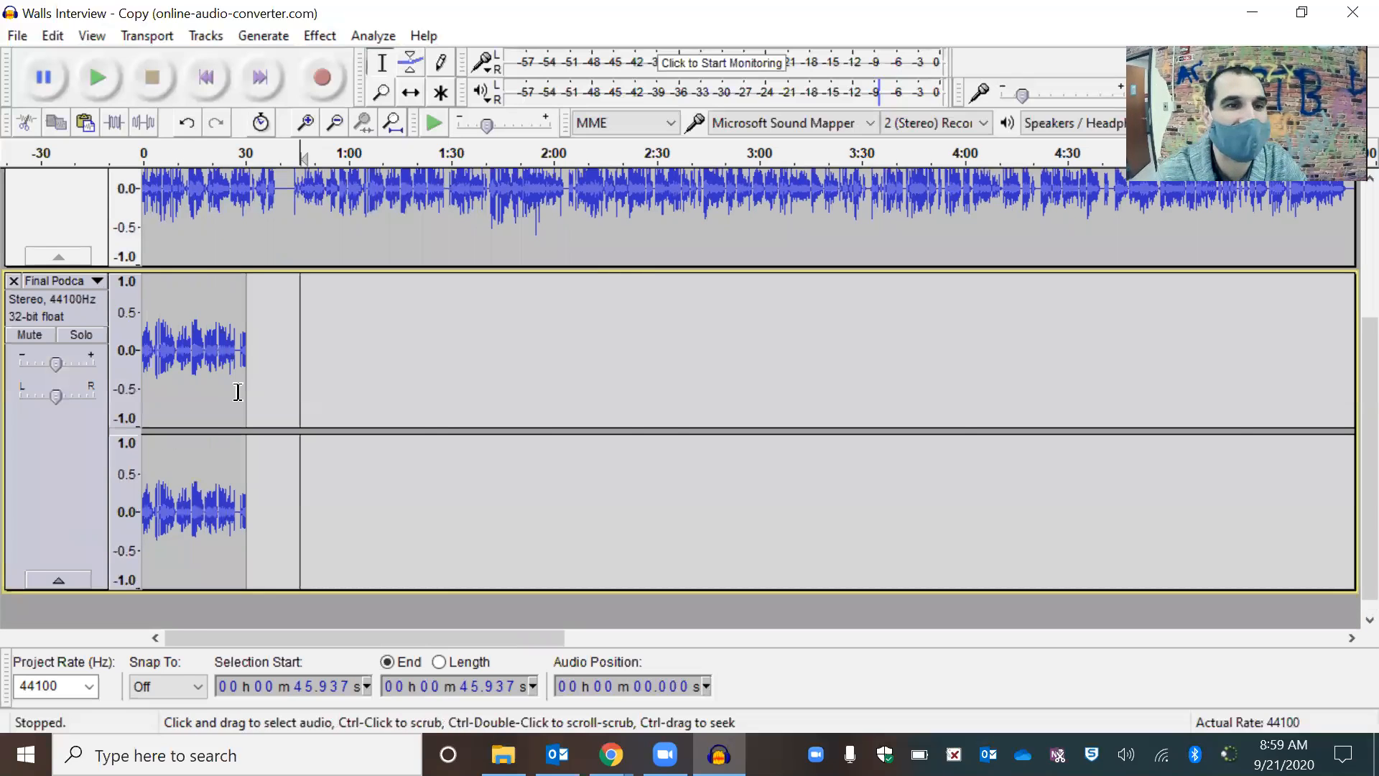
{"action": "scroll", "coordinate": [238, 391], "scroll_direction": "up", "scroll_amount": 3}
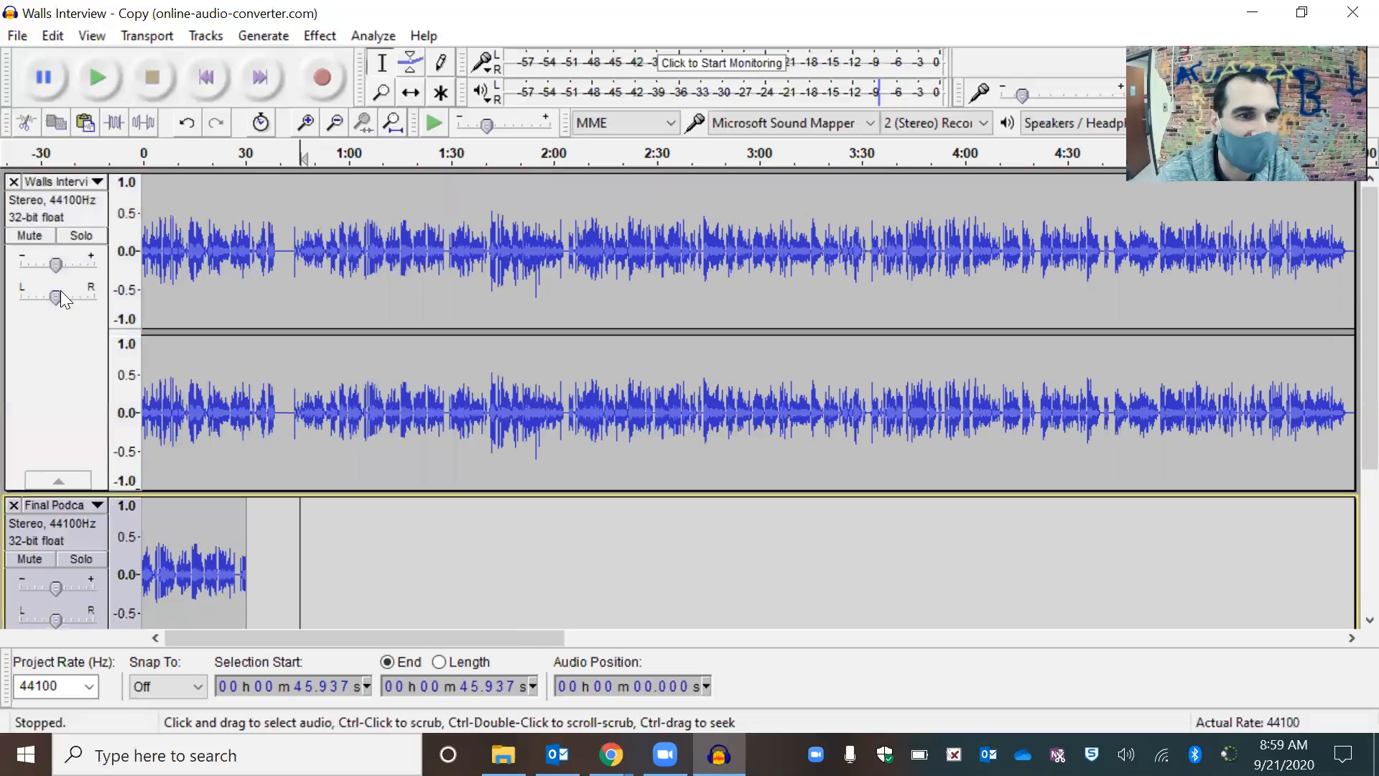
{"action": "left_click", "coordinate": [33, 234]}
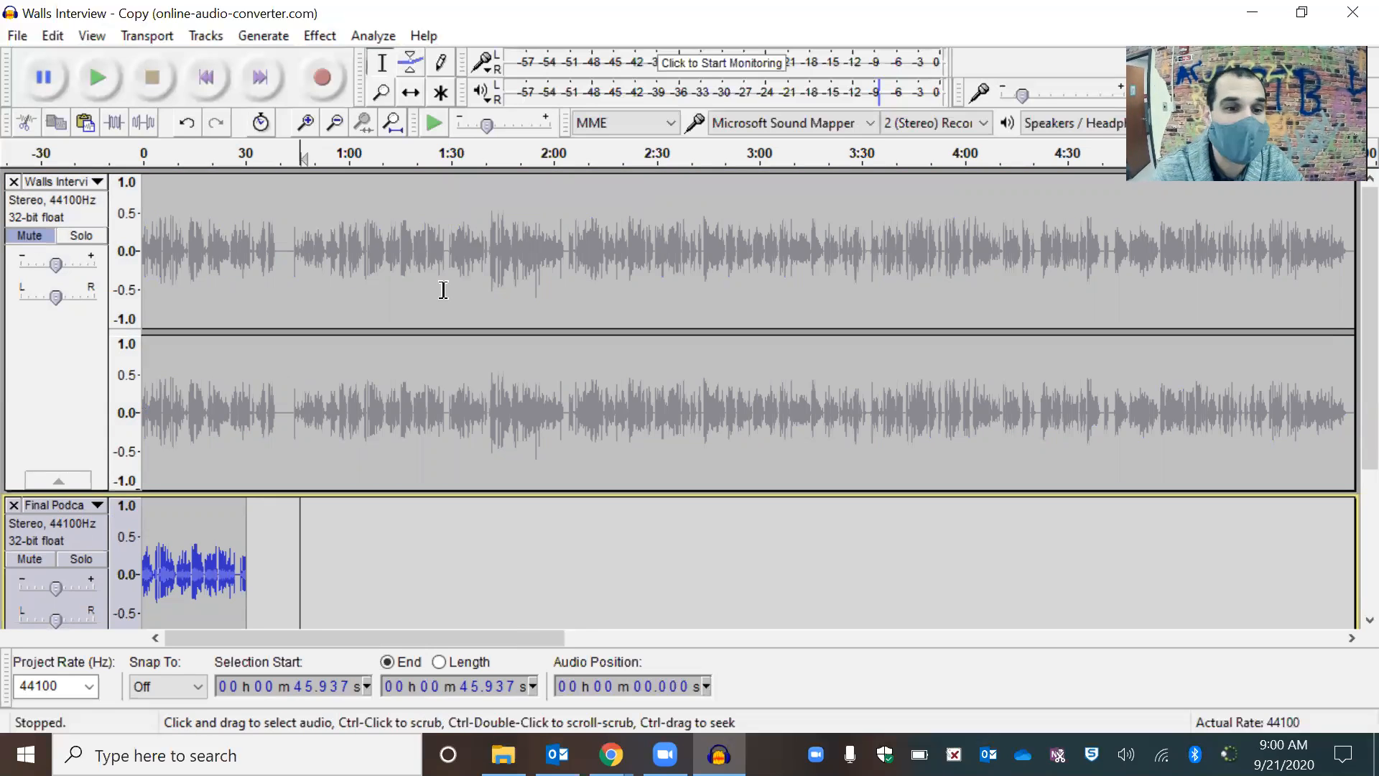
Play the pasted clip in the Final Podcast track from the start to check its sound, and stop playback
{"action": "scroll", "coordinate": [409, 573], "scroll_direction": "down", "scroll_amount": 5}
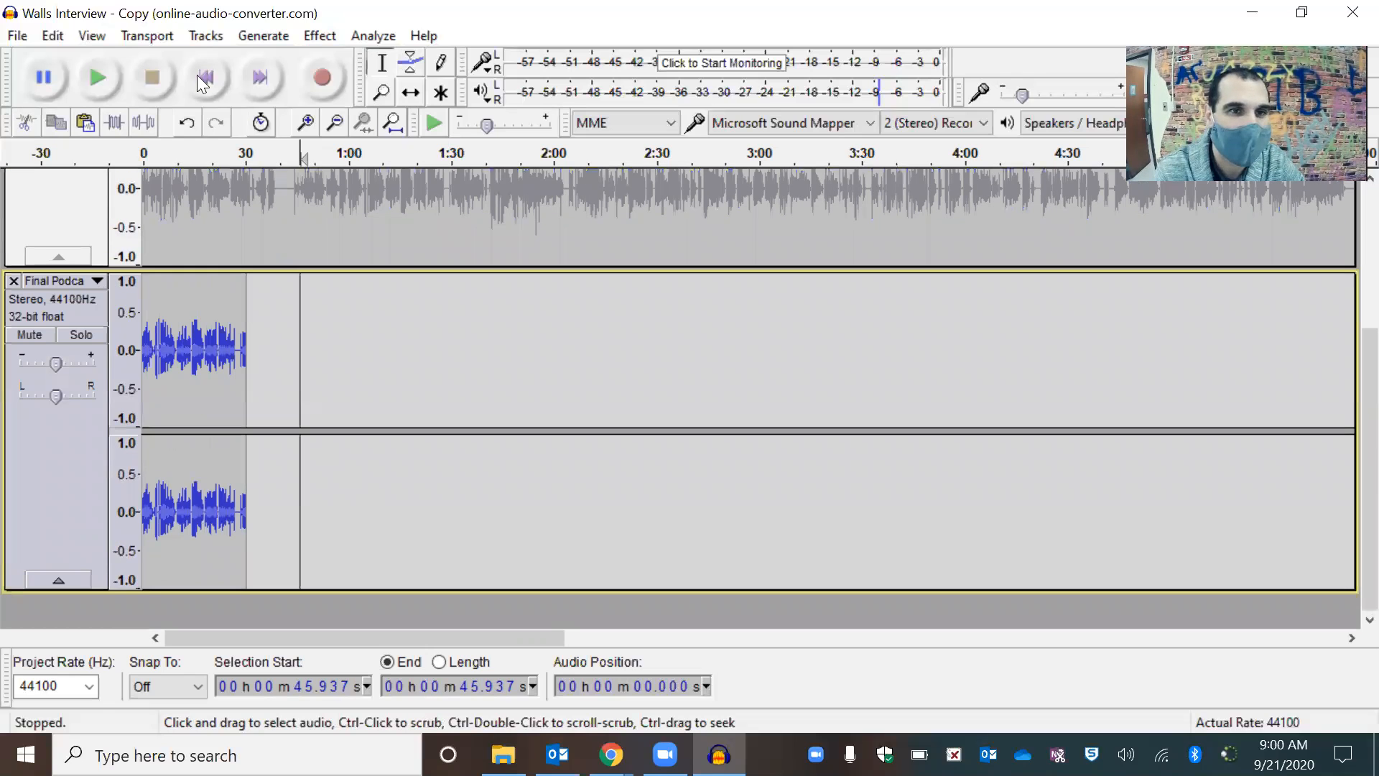
{"action": "left_click", "coordinate": [196, 75]}
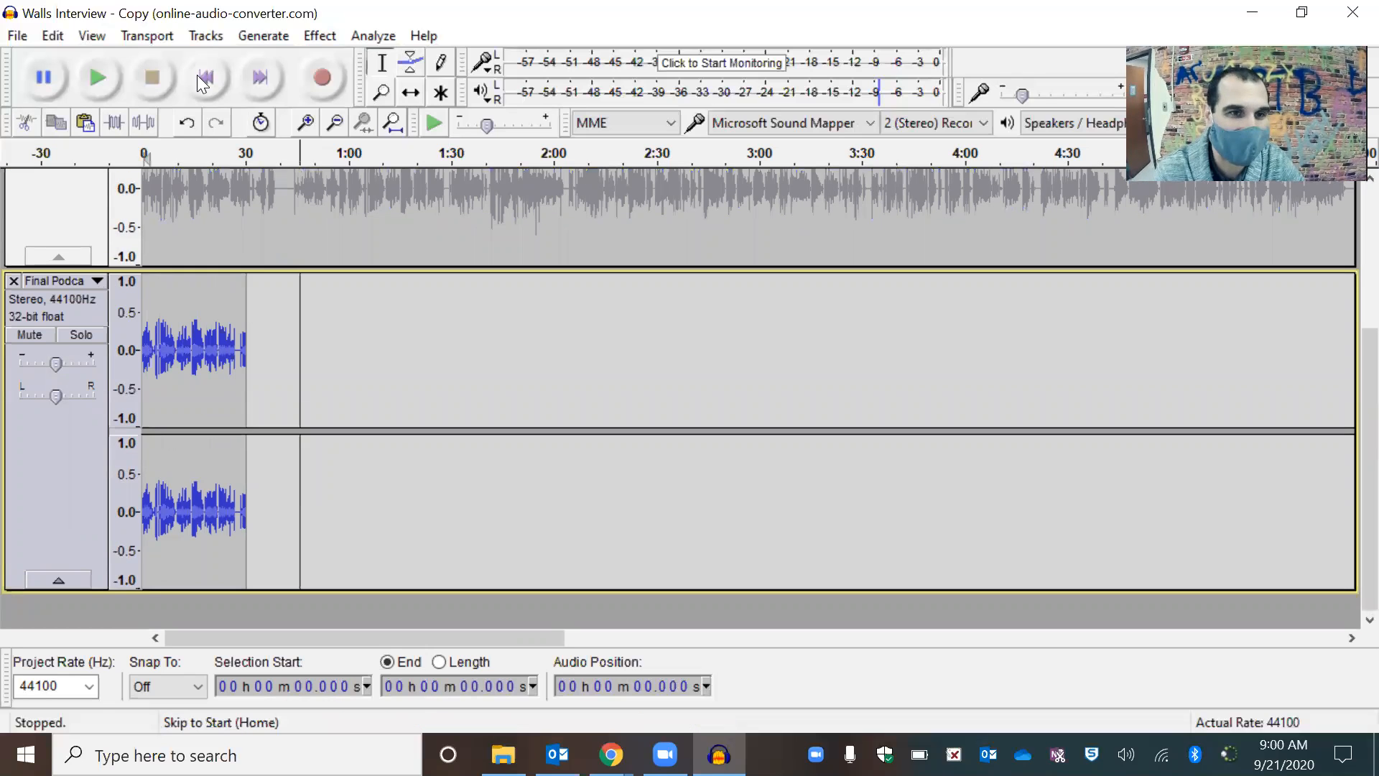
{"action": "left_click", "coordinate": [96, 74]}
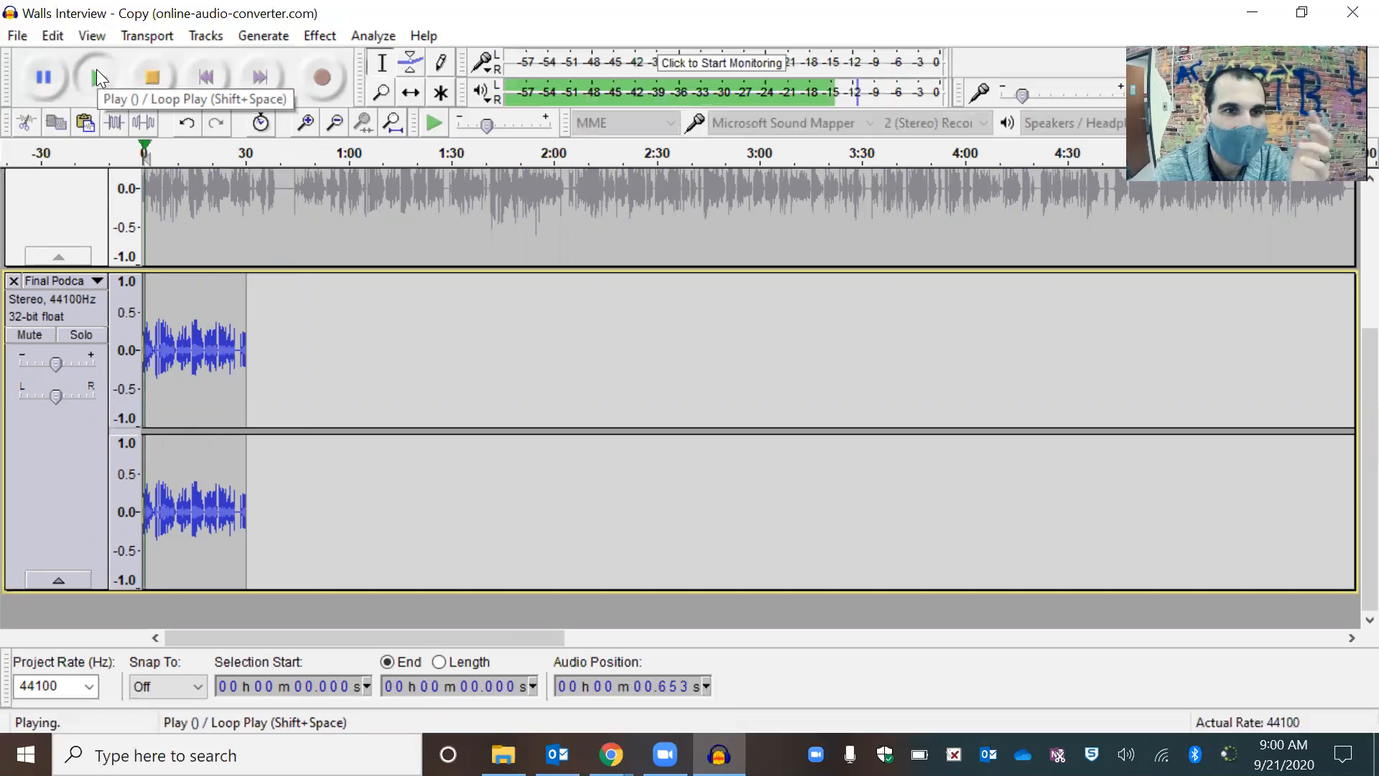
{"action": "left_click", "coordinate": [163, 84]}
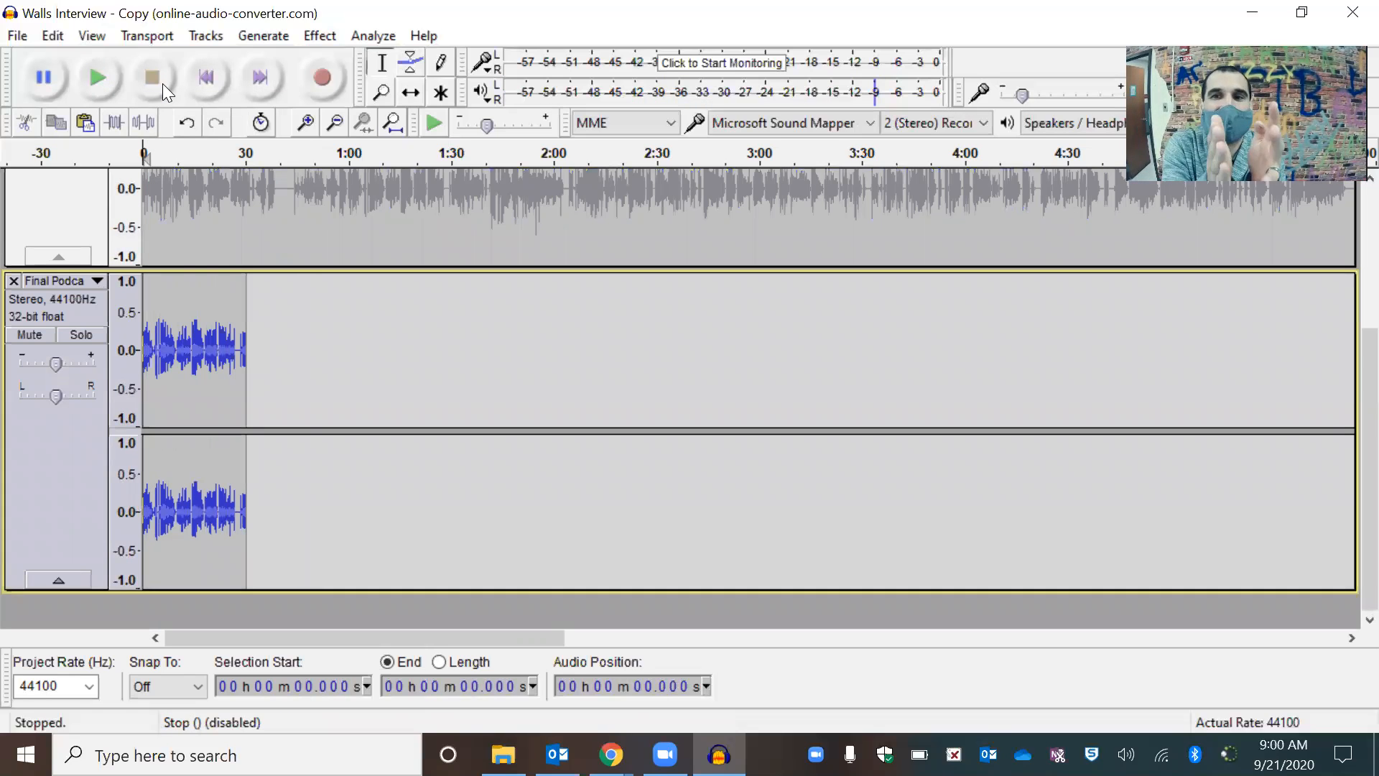